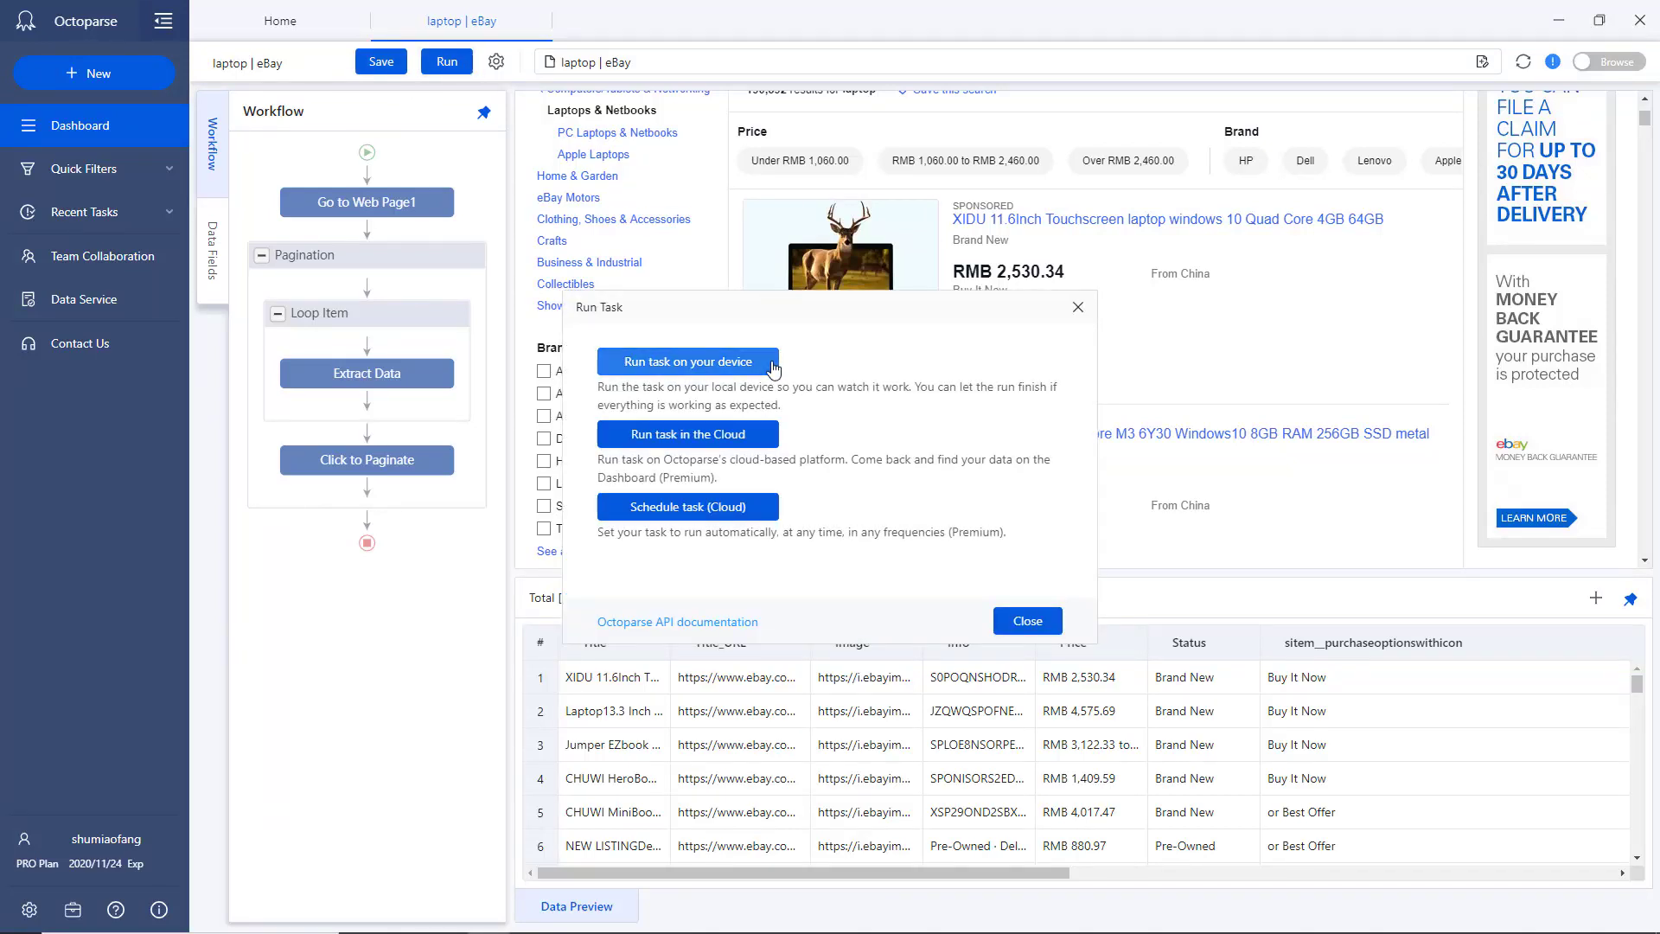
# Step: Run the eBay laptop task on this device and maximize the local run window
pyautogui.click(772, 364)
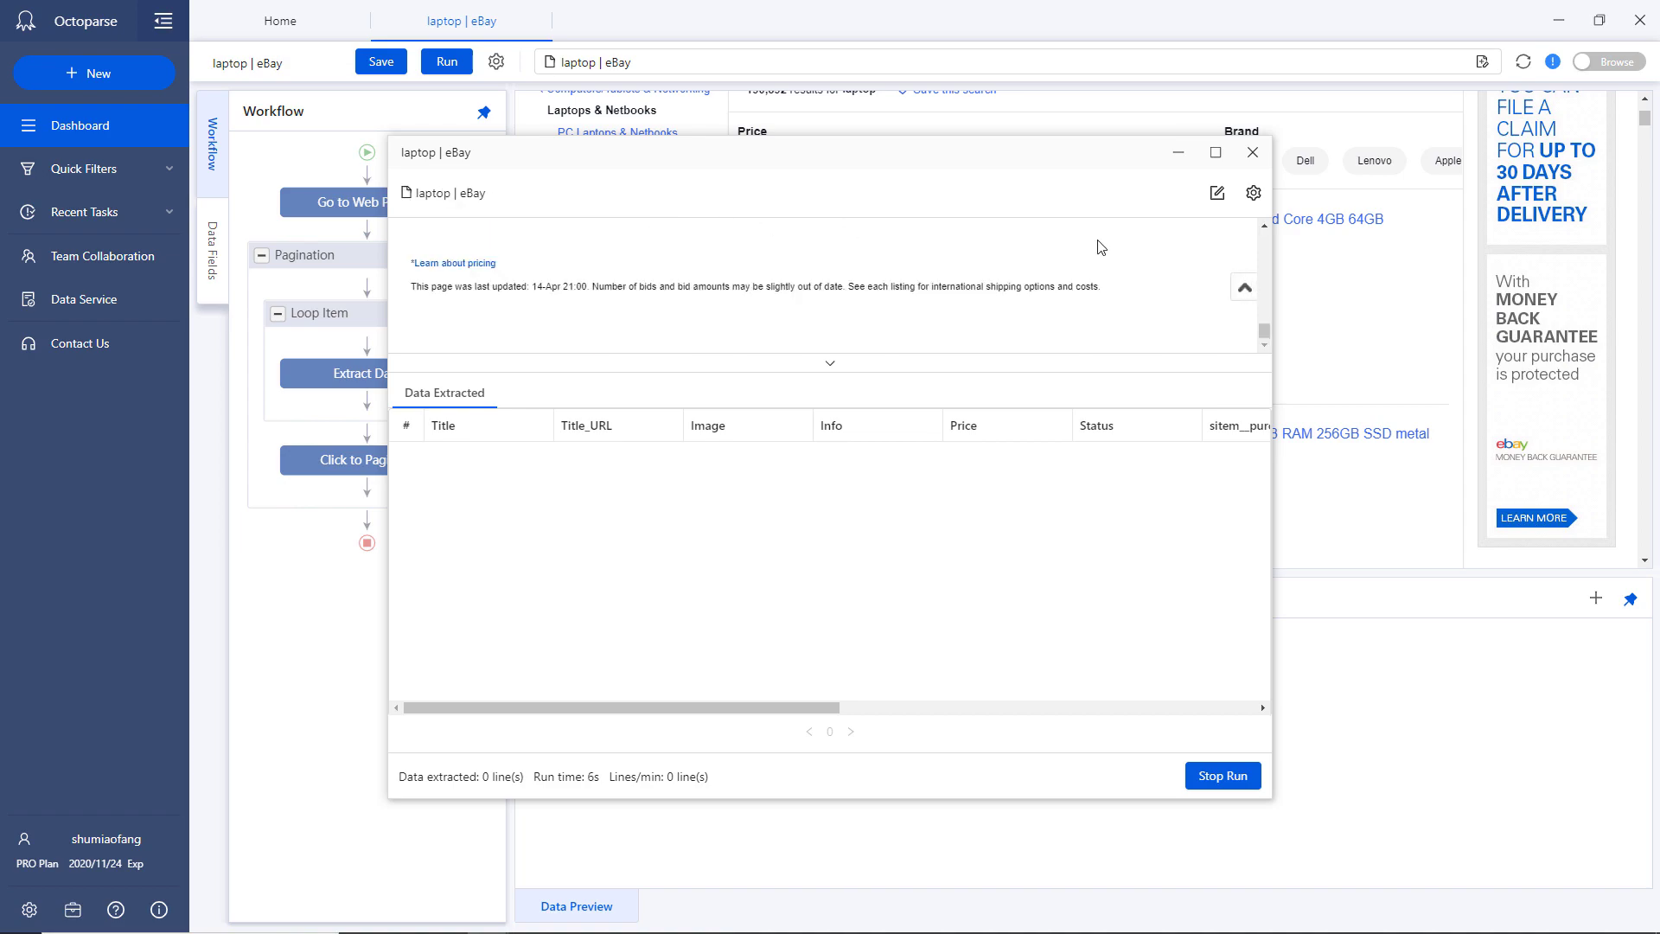
pyautogui.click(1216, 153)
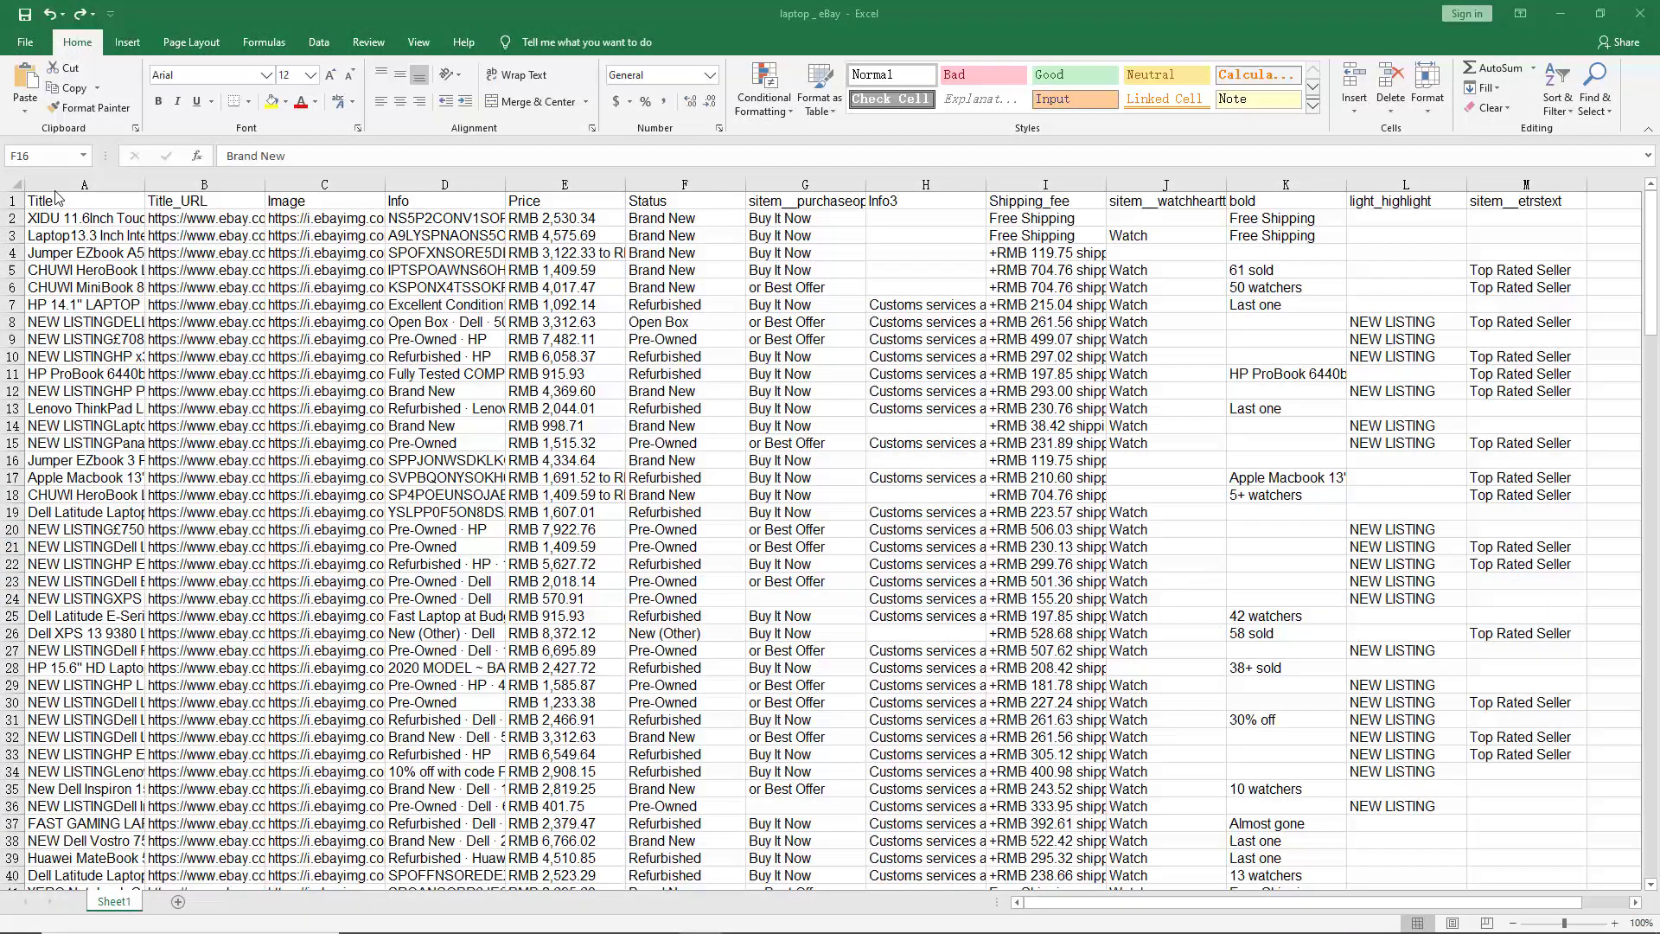
# Step: Widen Title column A in the exported sheet so the laptop listing titles show fully
pyautogui.click(100, 184)
pyautogui.moveTo(144, 184); pyautogui.dragTo(263, 184)
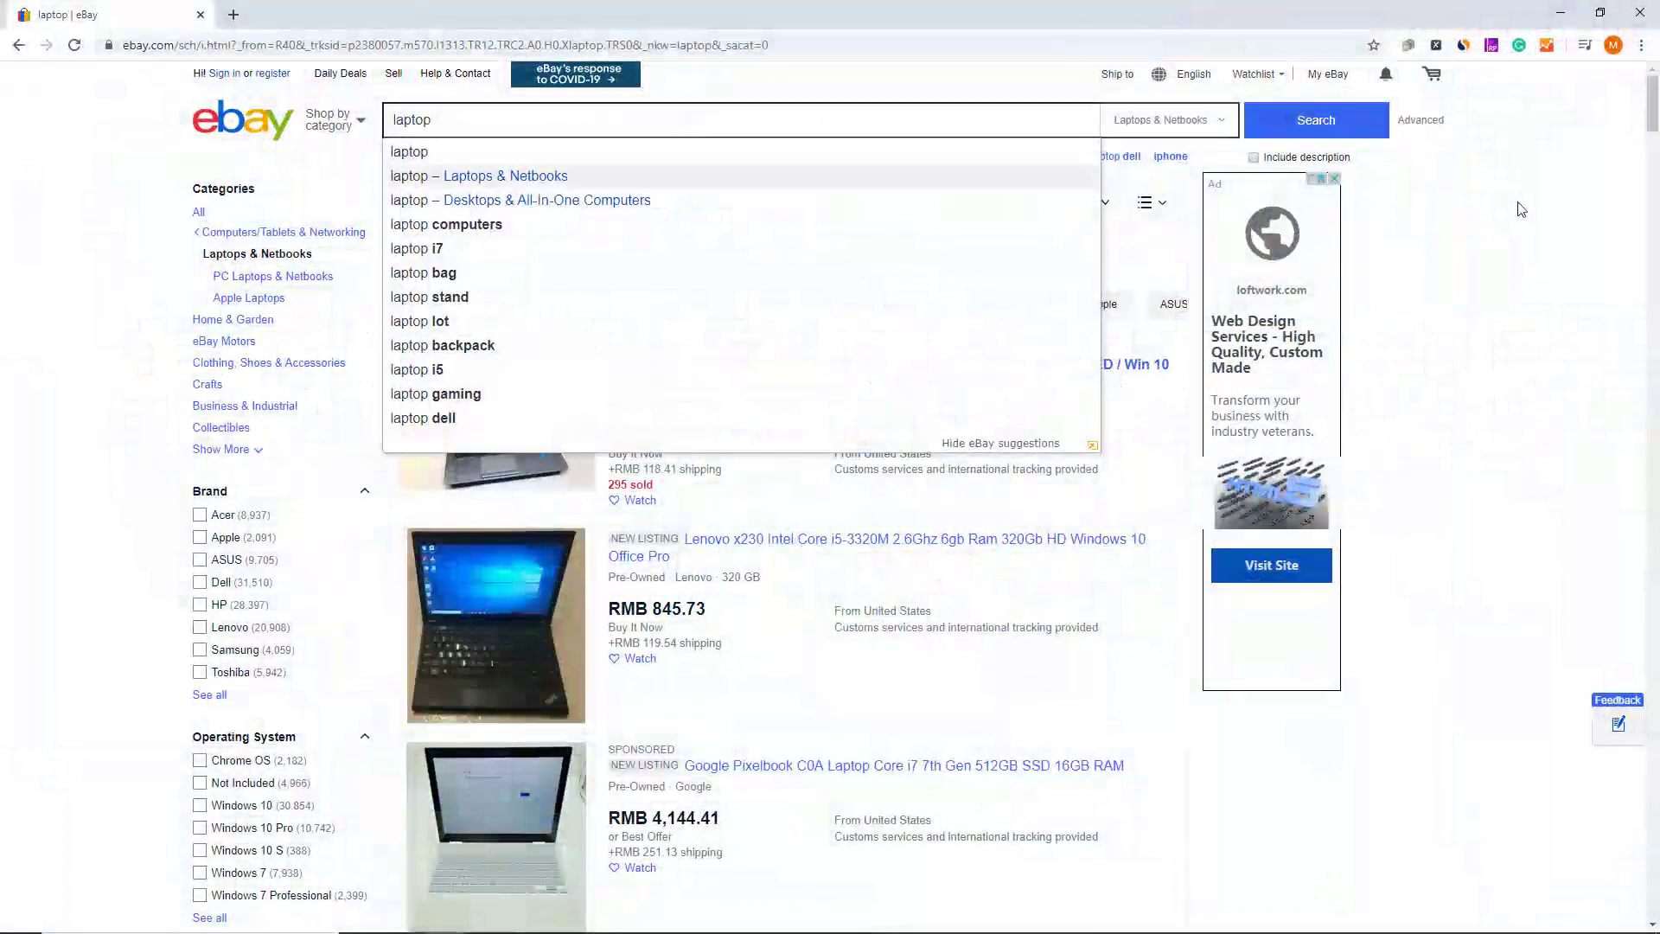
# Step: Advance eBay's laptop results to page 2 and copy that page's web address
pyautogui.click(1610, 163)
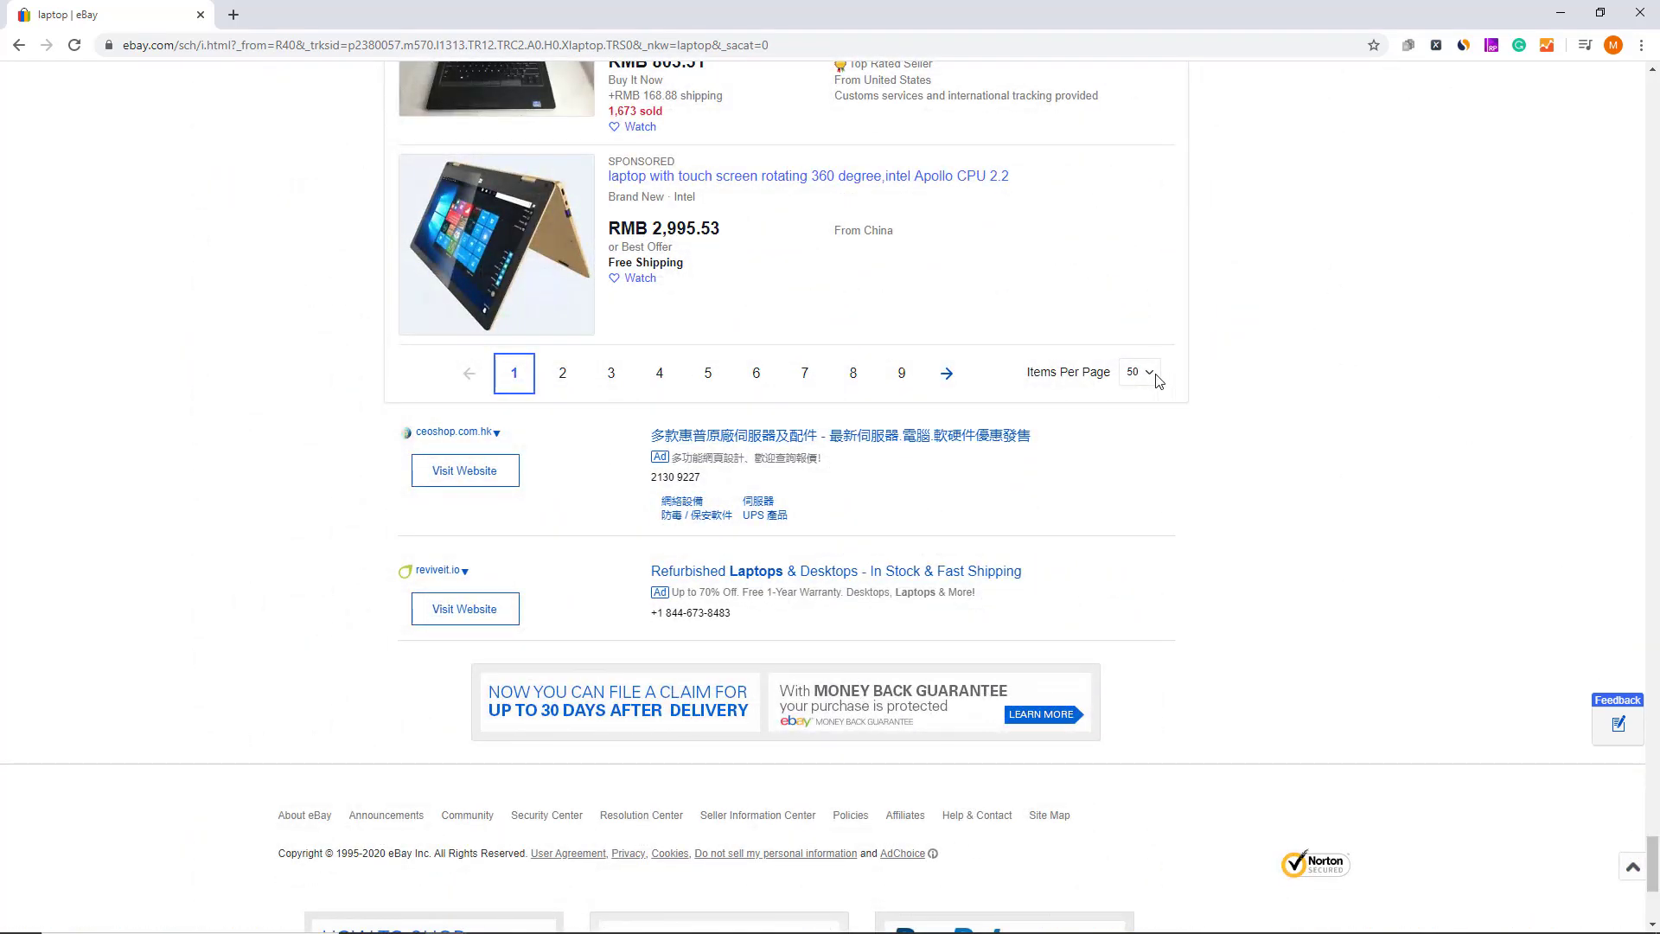
pyautogui.click(948, 374)
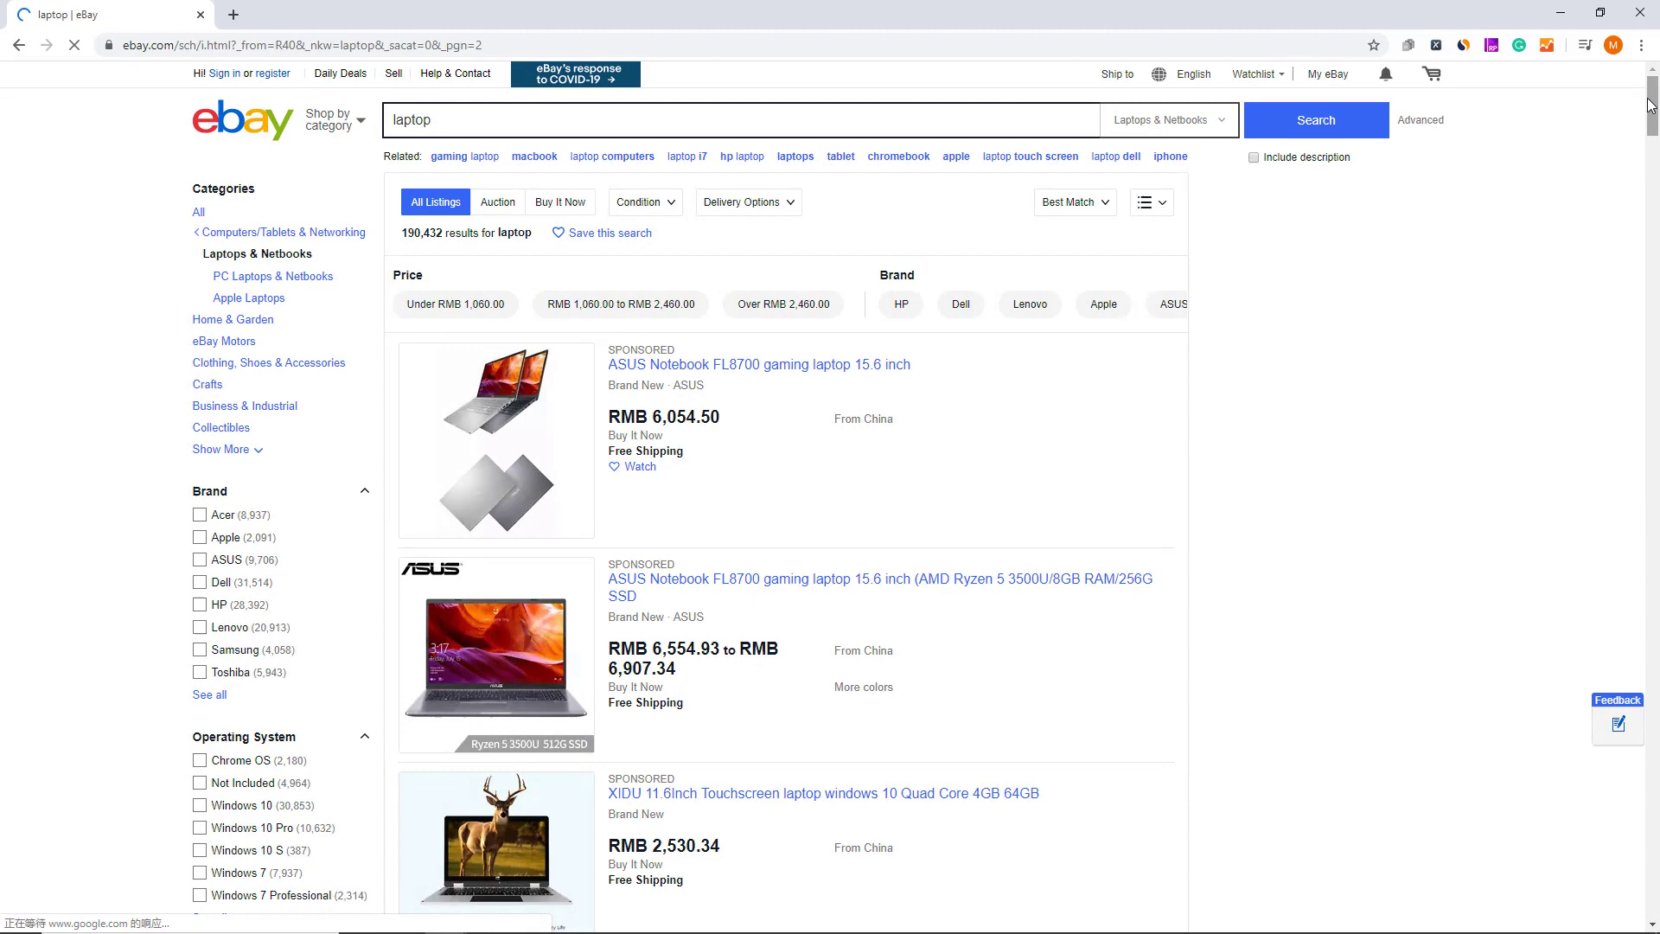
pyautogui.click(1117, 45)
pyautogui.hotkey('ctrl', 'c')
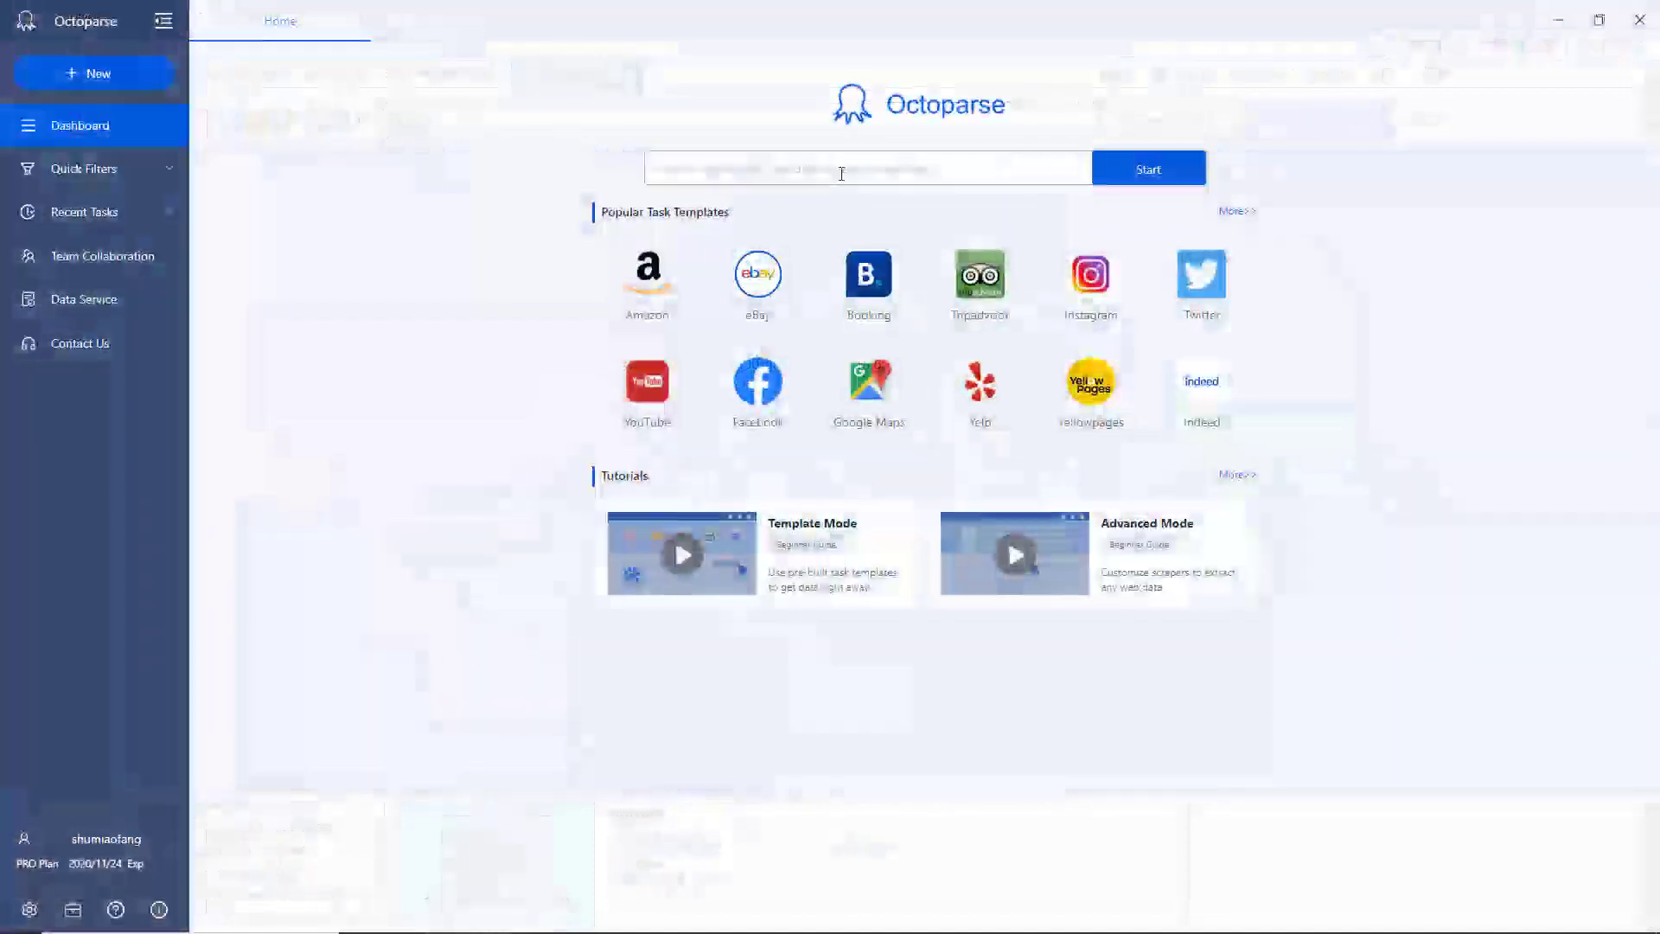
# Step: Paste the page-2 eBay address into the Home search box and start a new task
pyautogui.click(842, 171)
pyautogui.hotkey('ctrl', 'v')
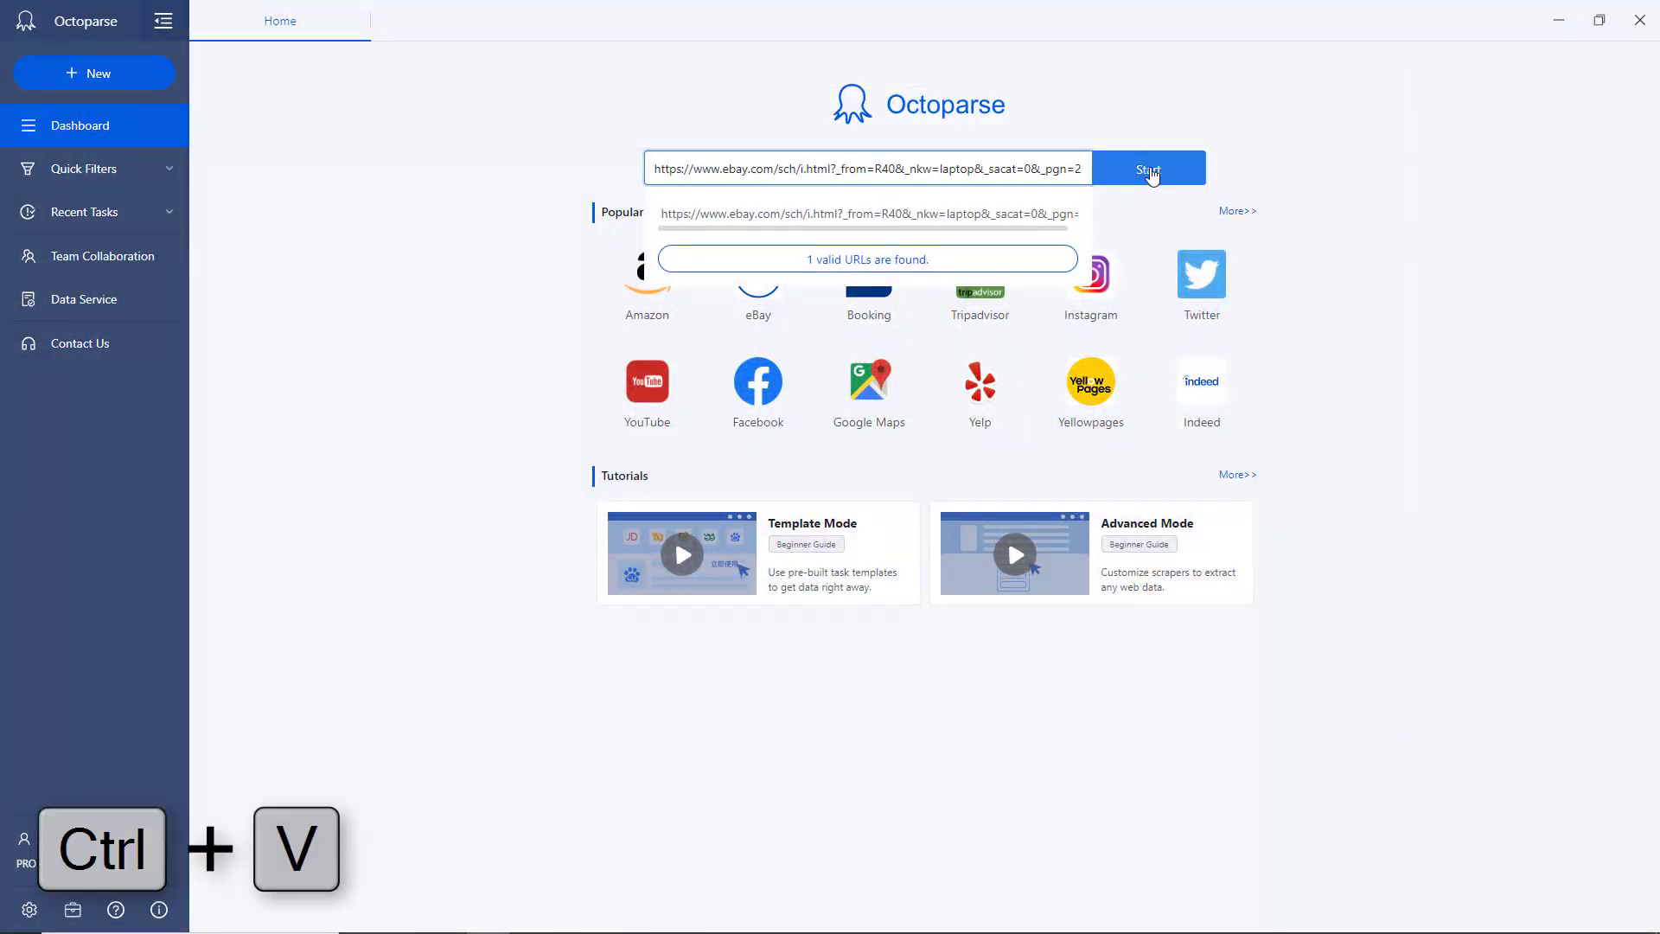
pyautogui.click(1150, 170)
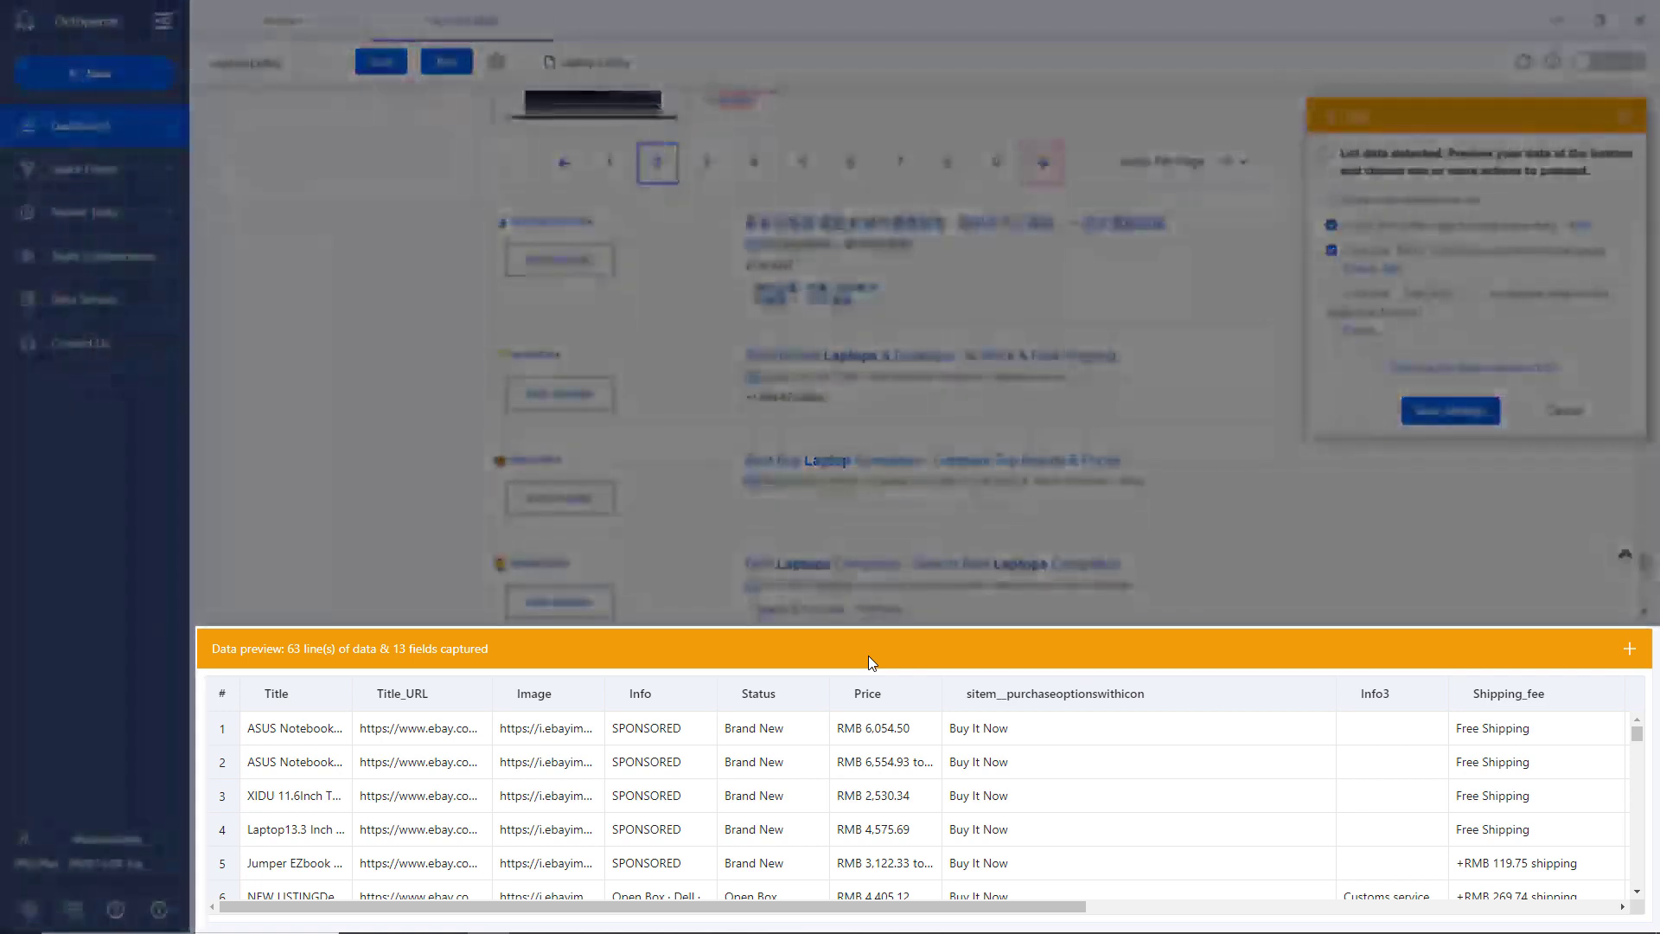
# Step: Drag the Price column in the data preview to sit between Info and Status
pyautogui.moveTo(846, 692)
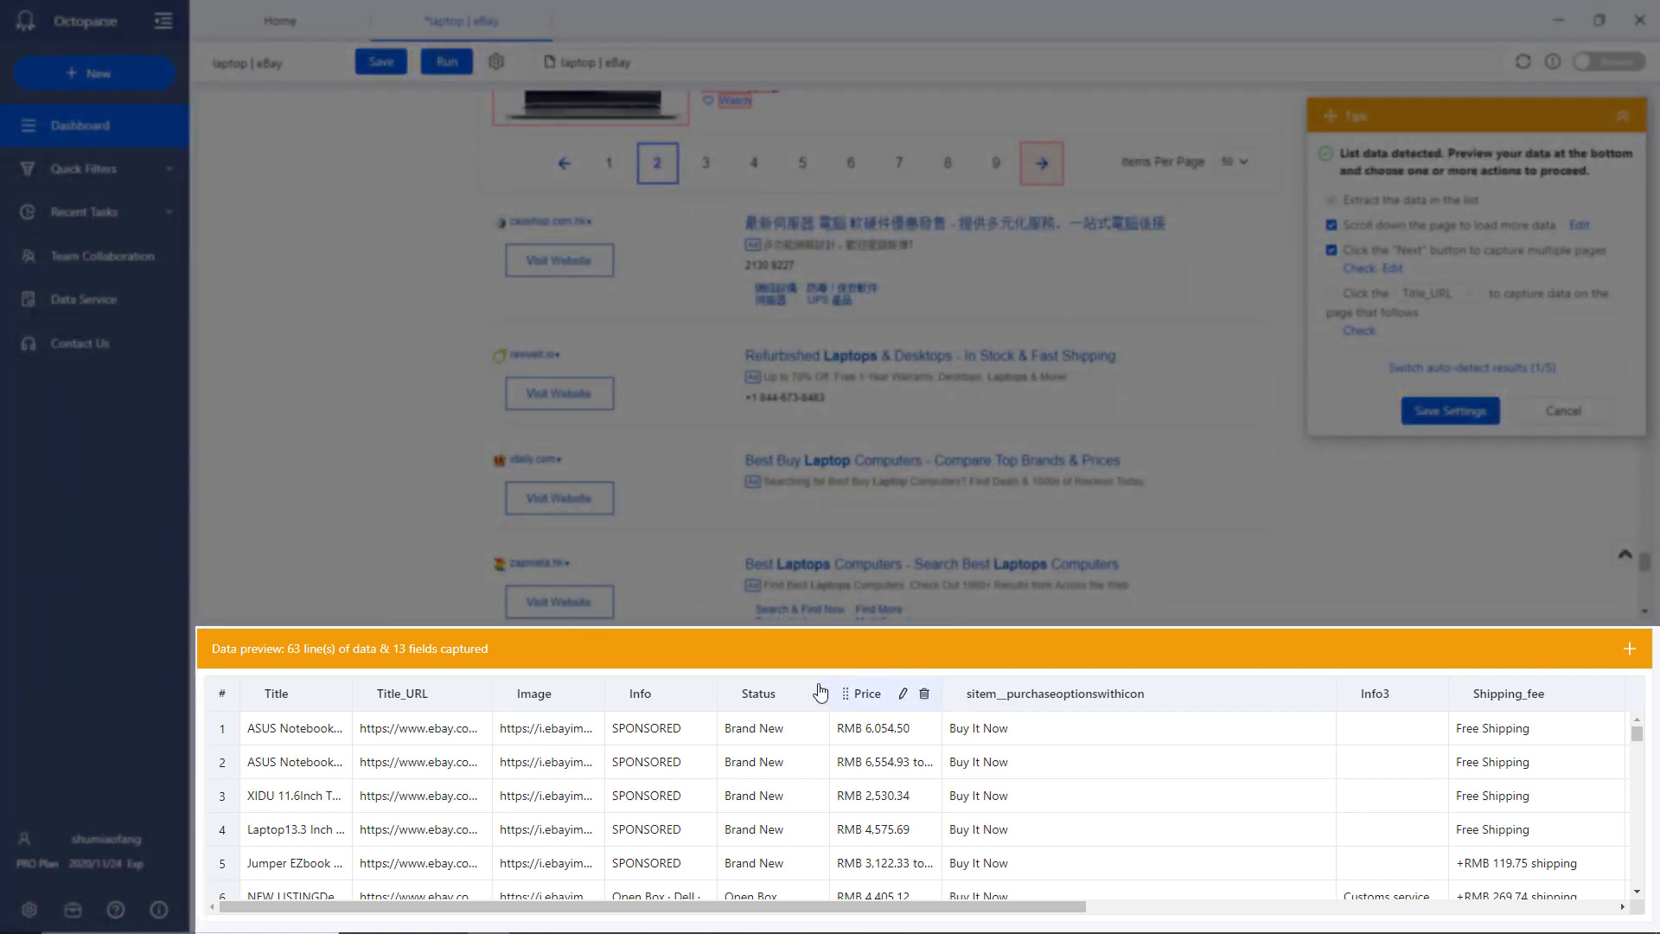
pyautogui.moveTo(820, 692); pyautogui.dragTo(715, 699)
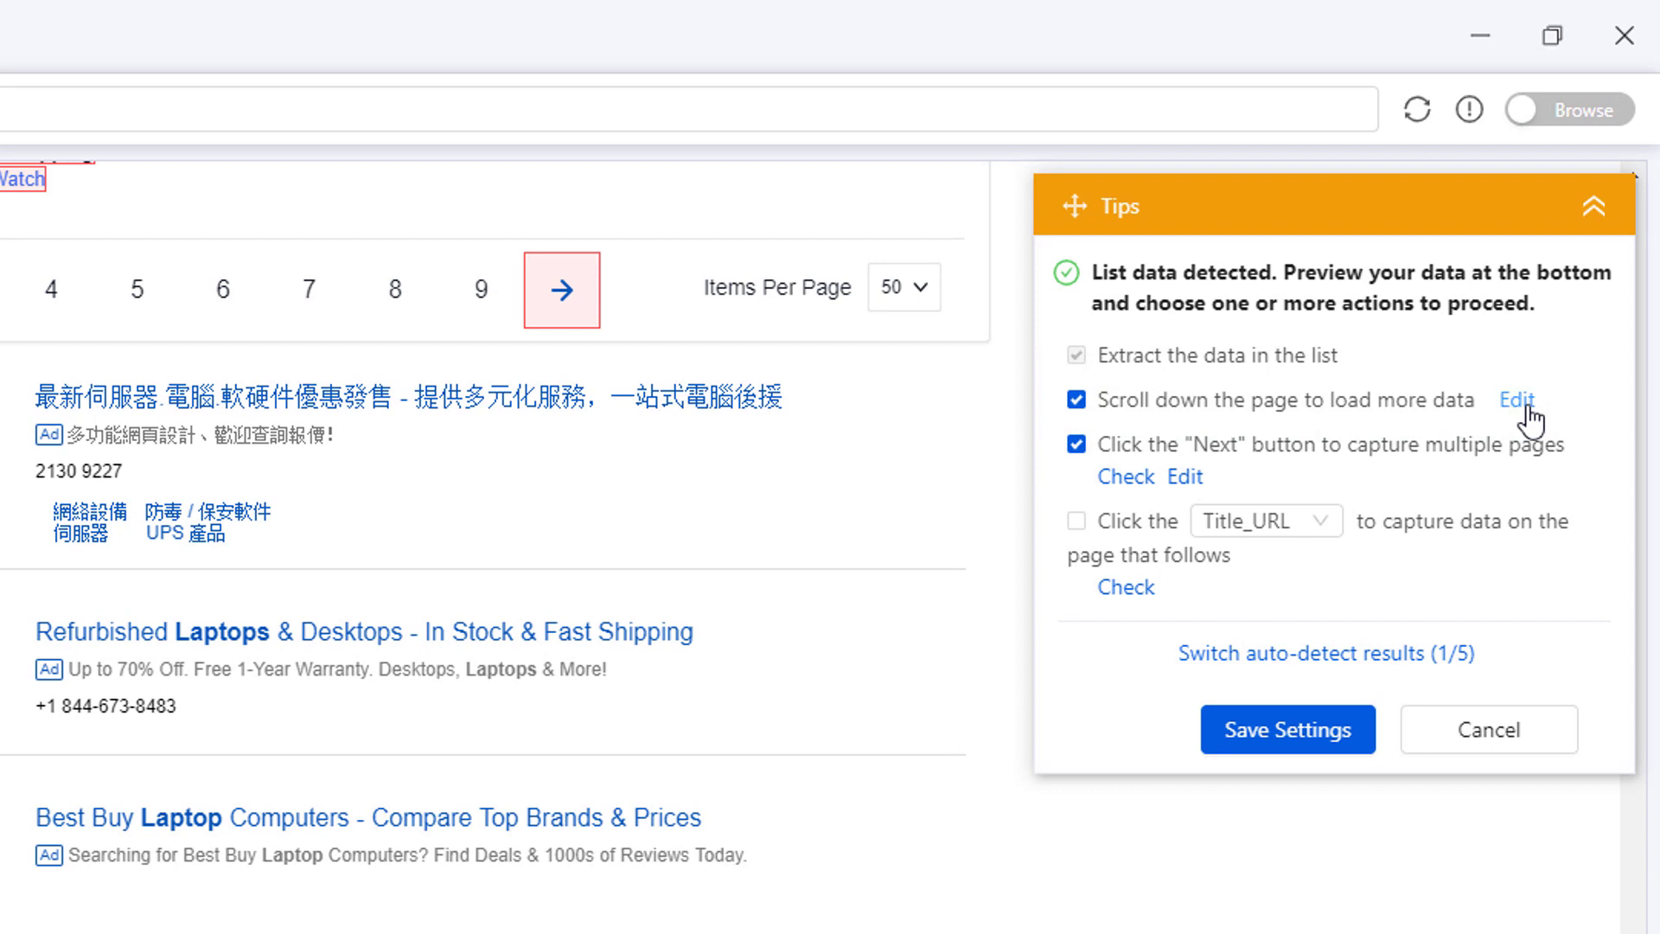
# Step: Edit 'Scroll down the page to load more data' to Repeats 10 with a 1 s interval
pyautogui.click(1519, 401)
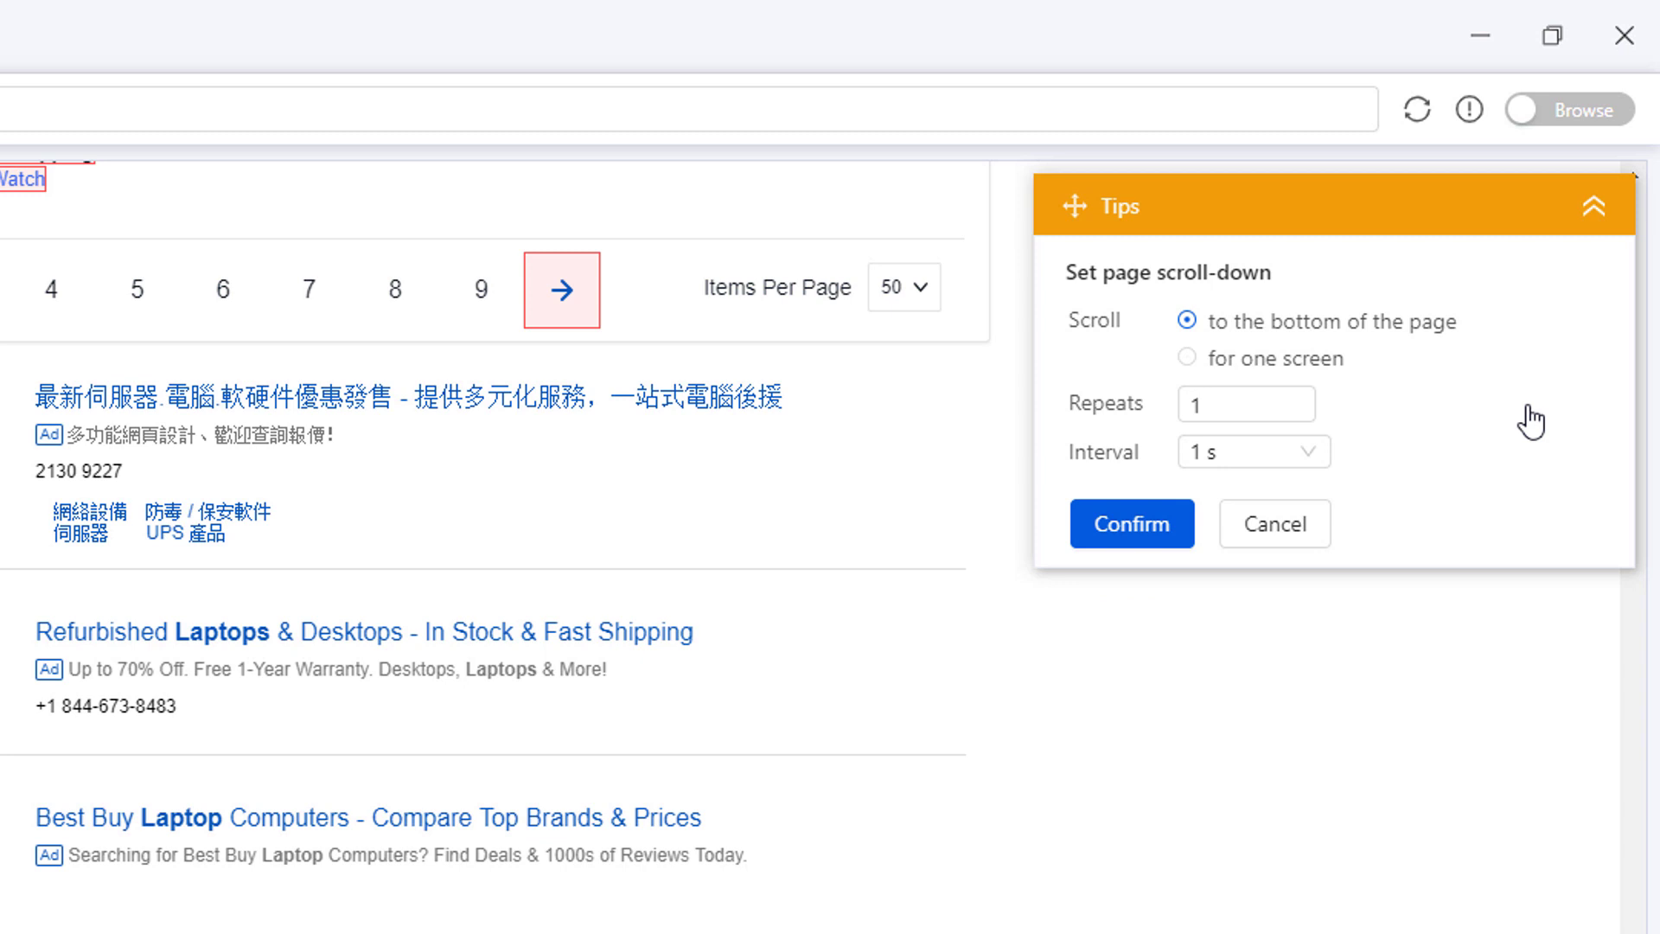
pyautogui.click(1278, 403)
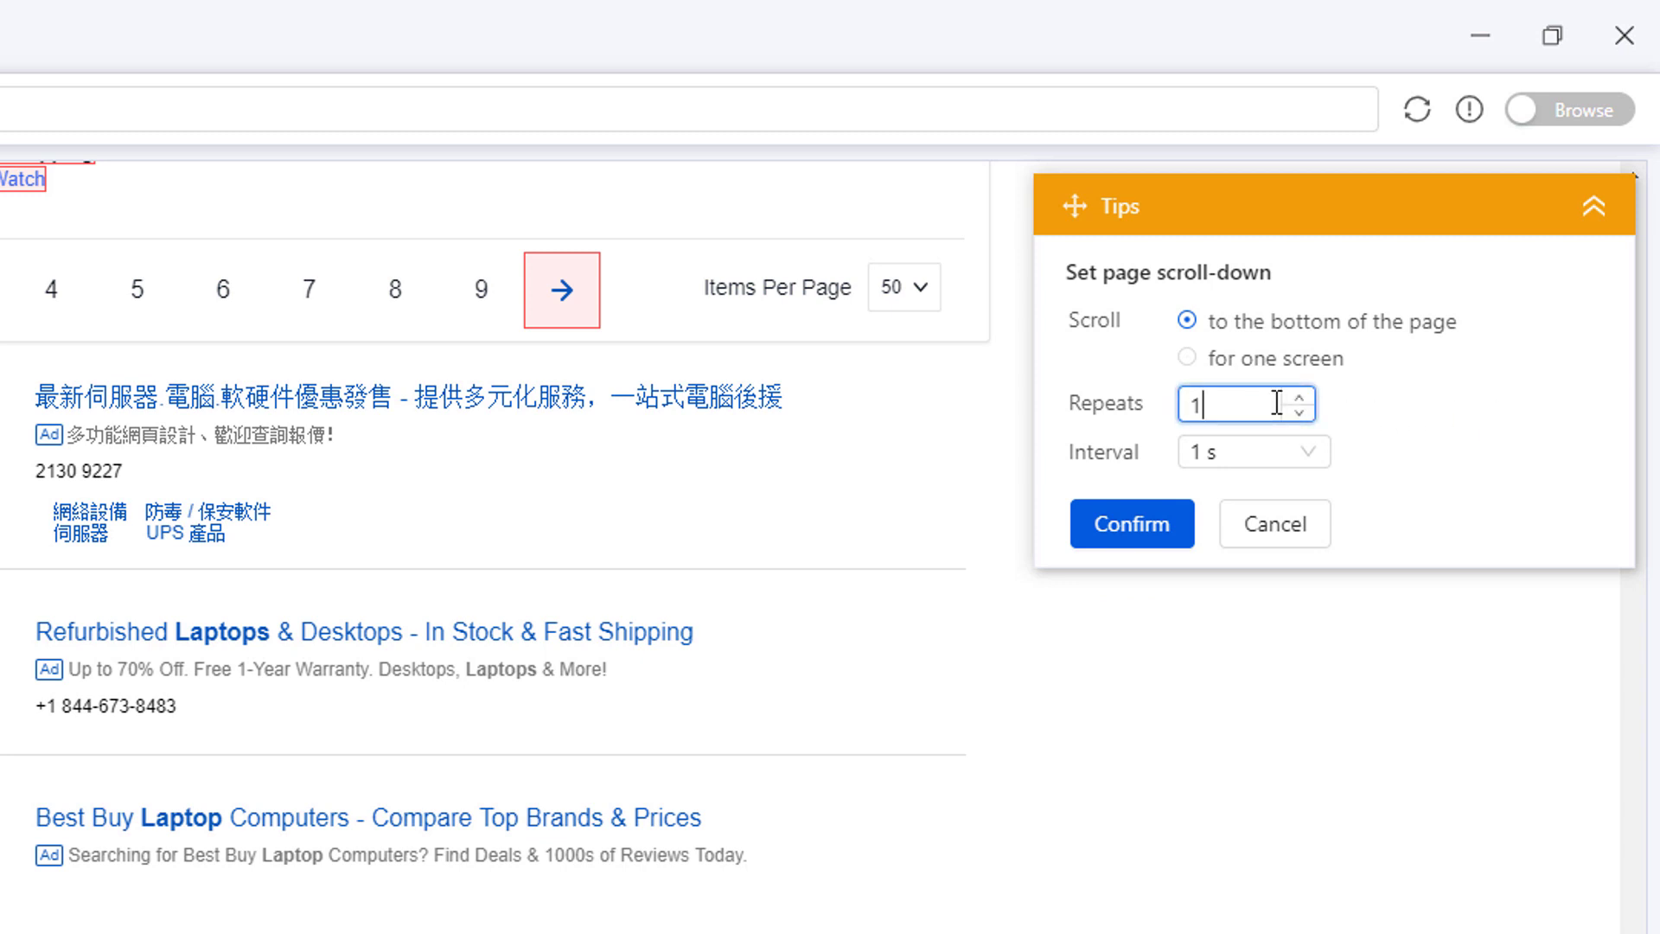
pyautogui.click(1318, 451)
pyautogui.click(1384, 411)
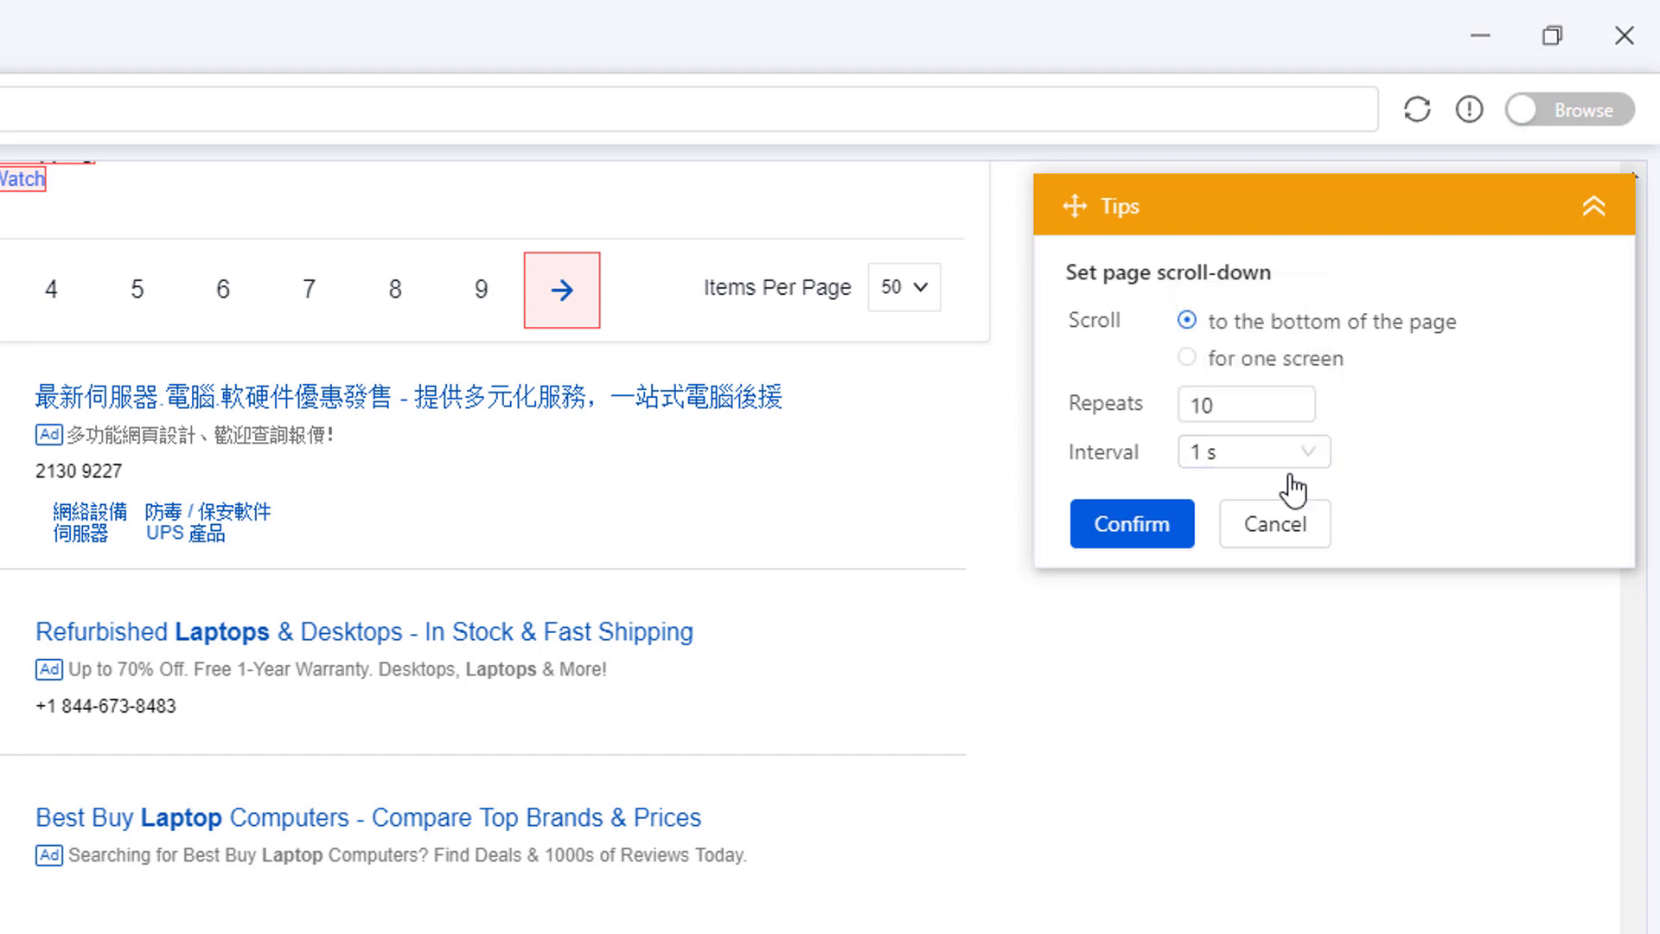
pyautogui.click(1189, 534)
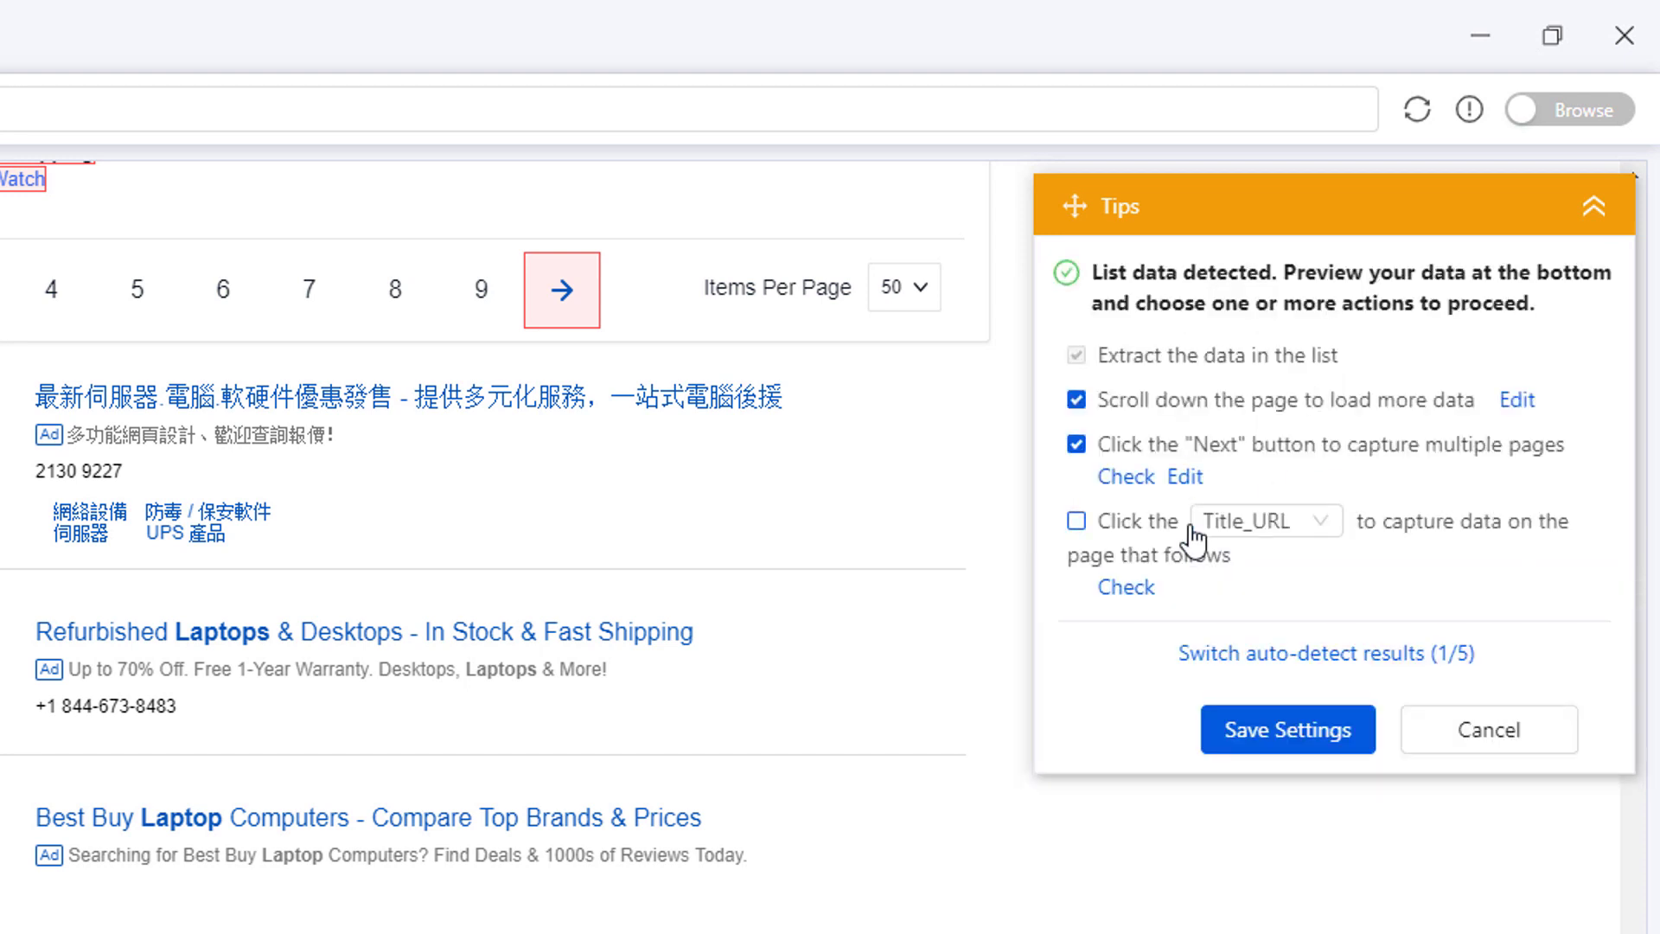
# Step: Make the page's next arrow the Next button, then save the scroll and pagination settings
pyautogui.click(1153, 480)
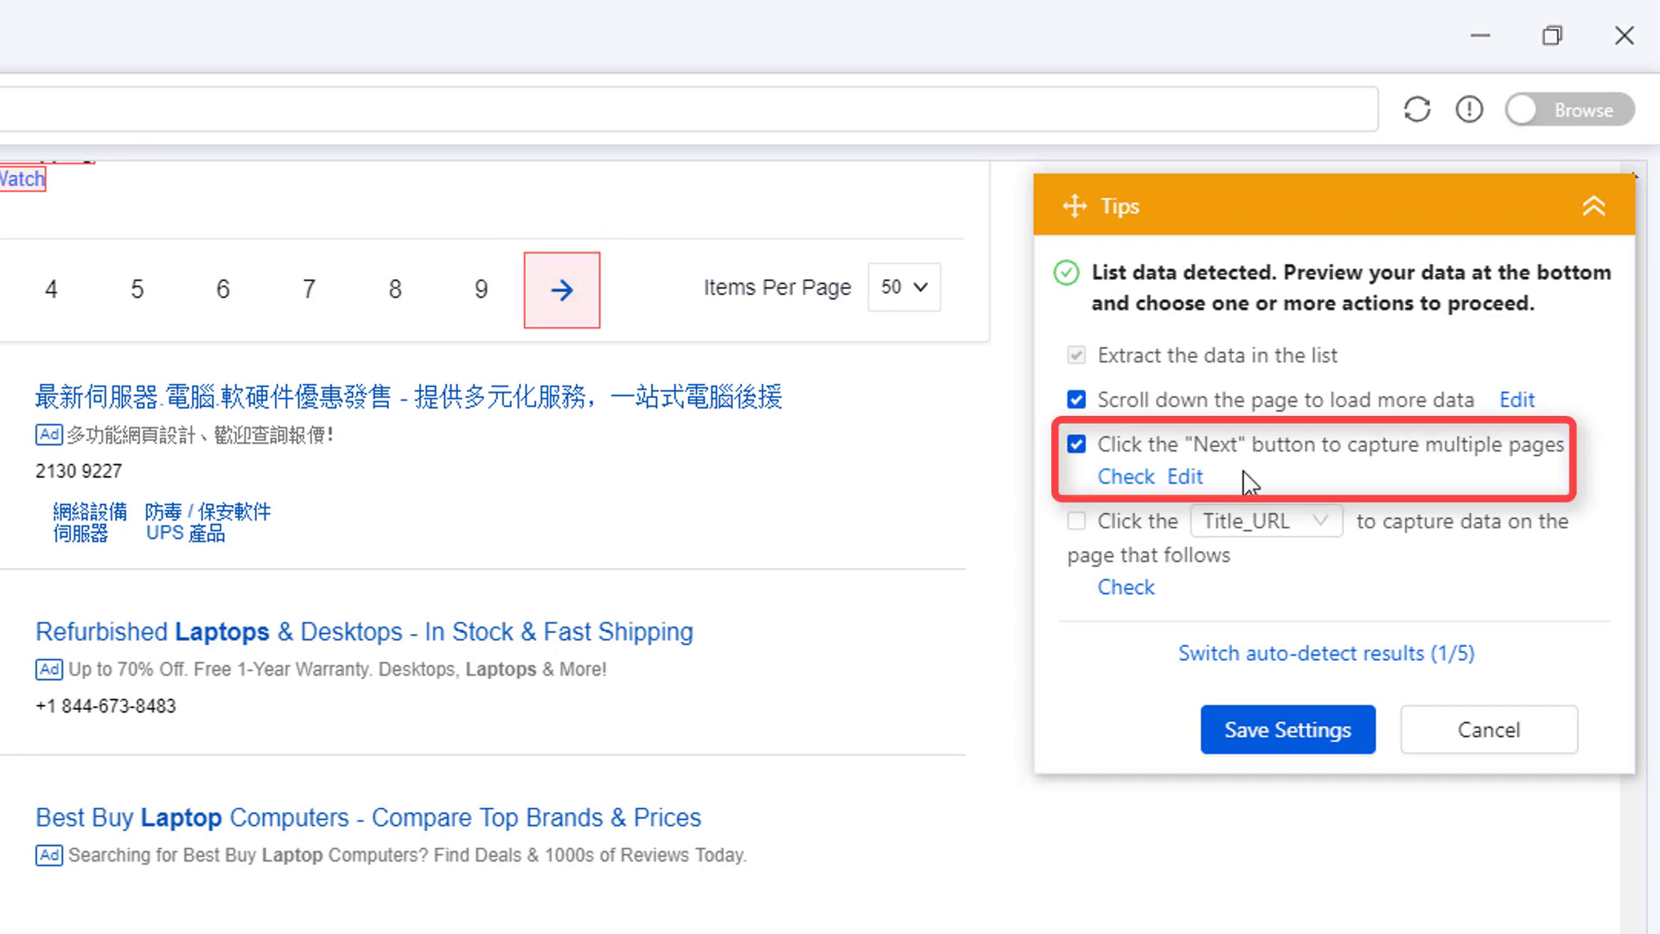
pyautogui.click(1193, 476)
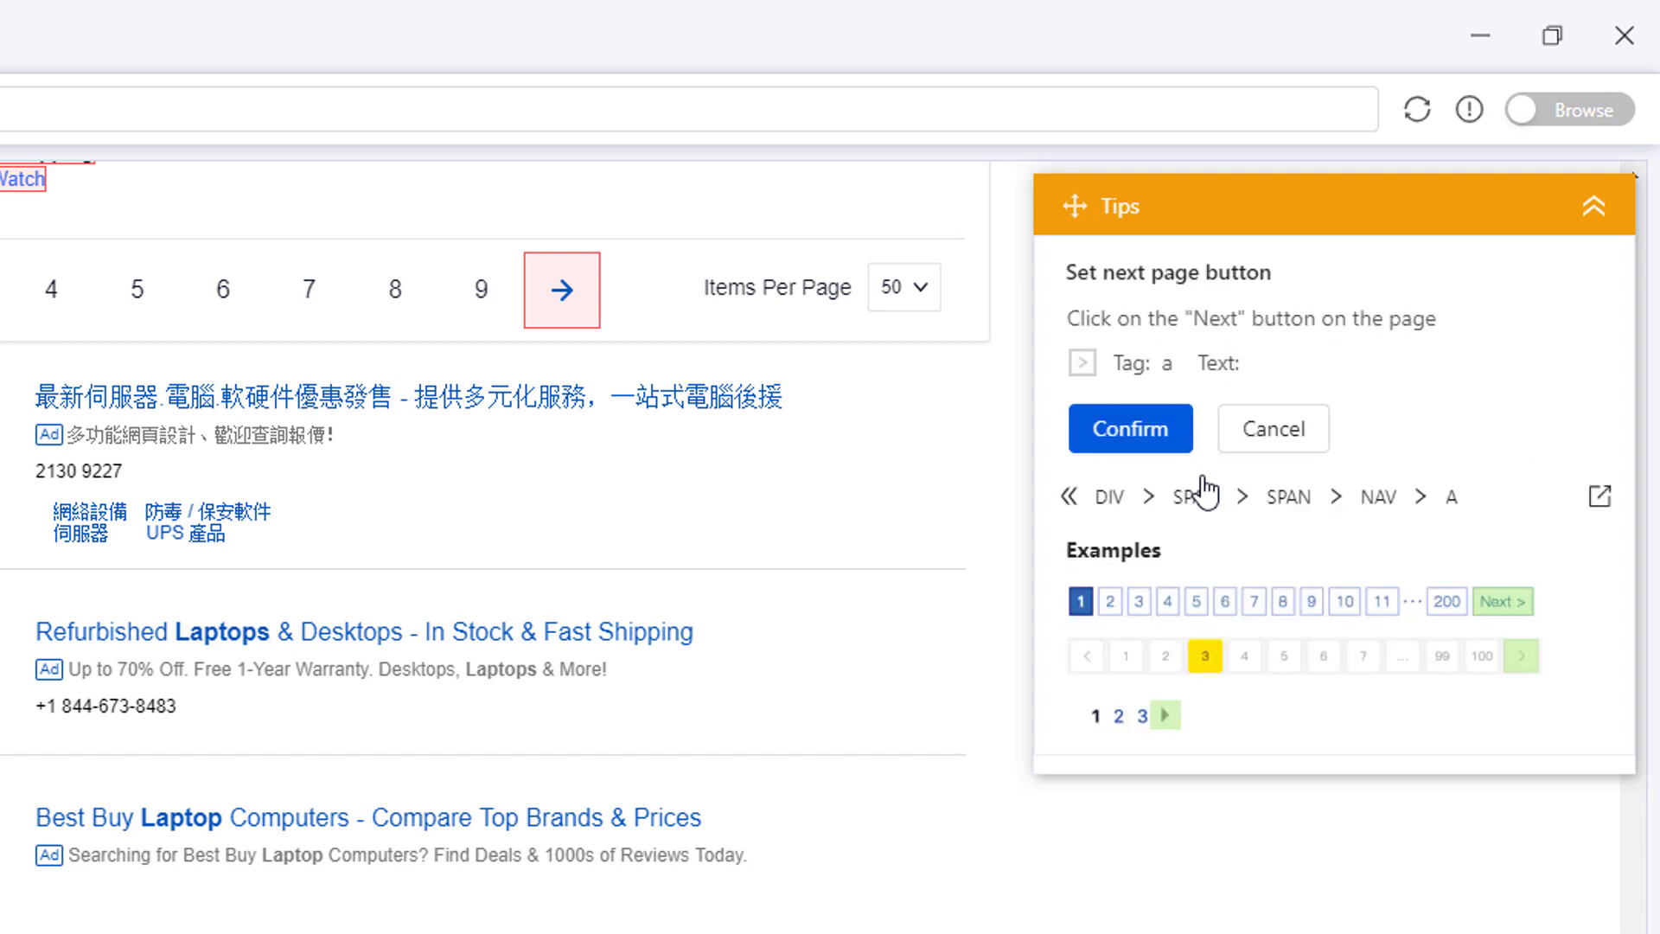
pyautogui.click(593, 323)
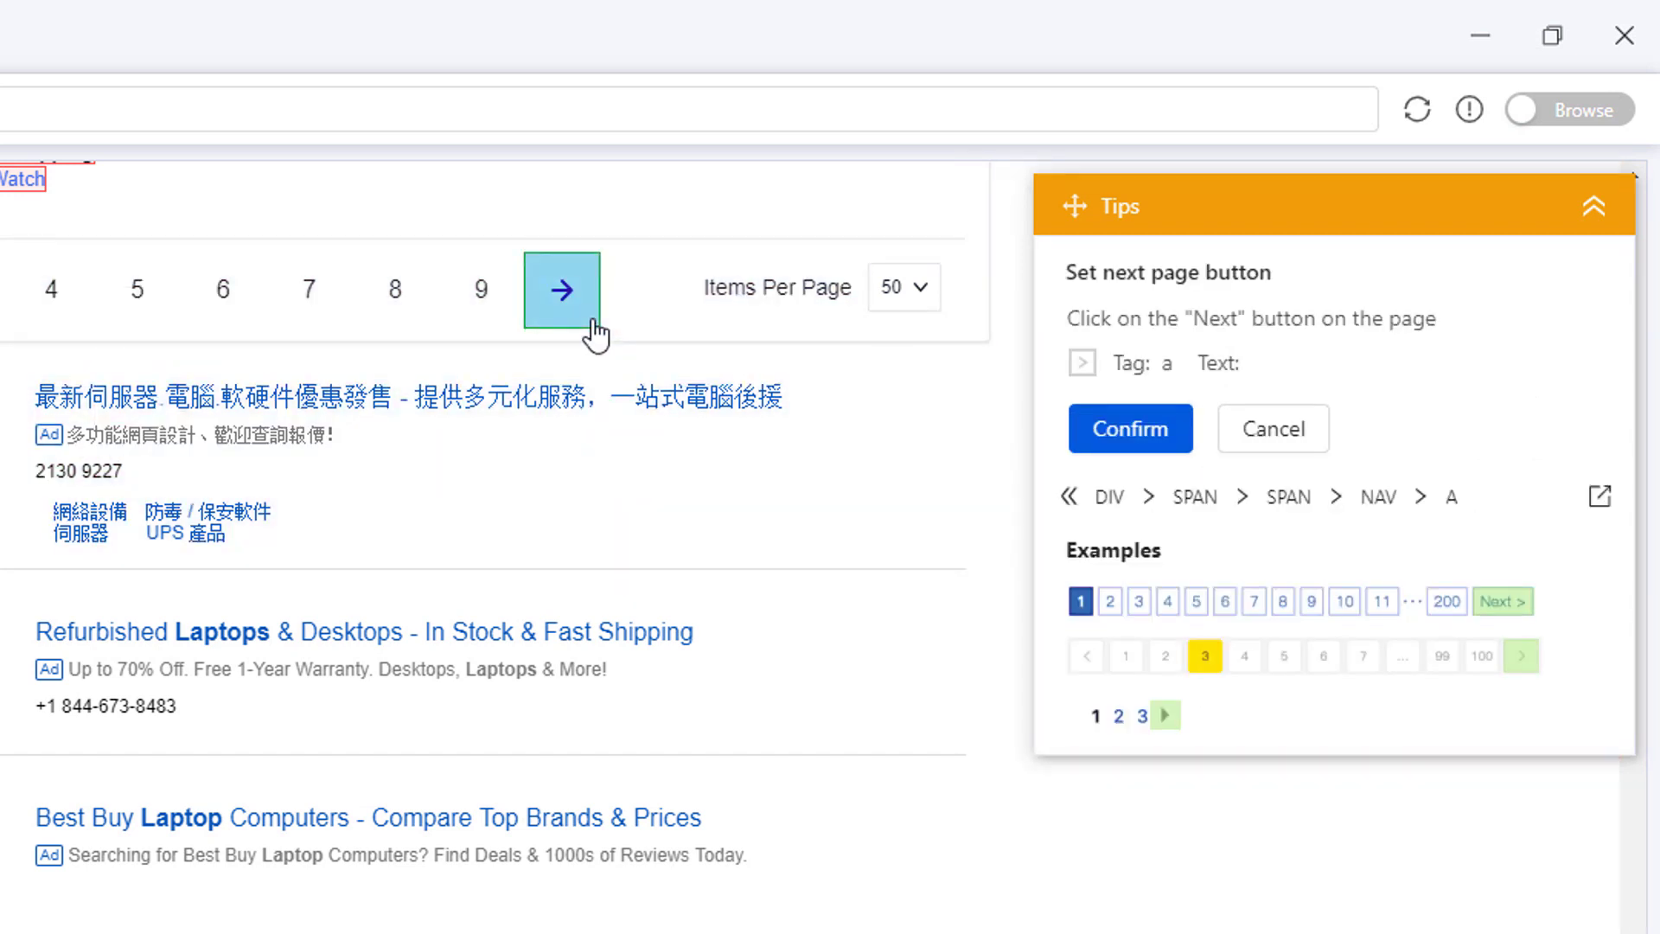
pyautogui.click(1191, 449)
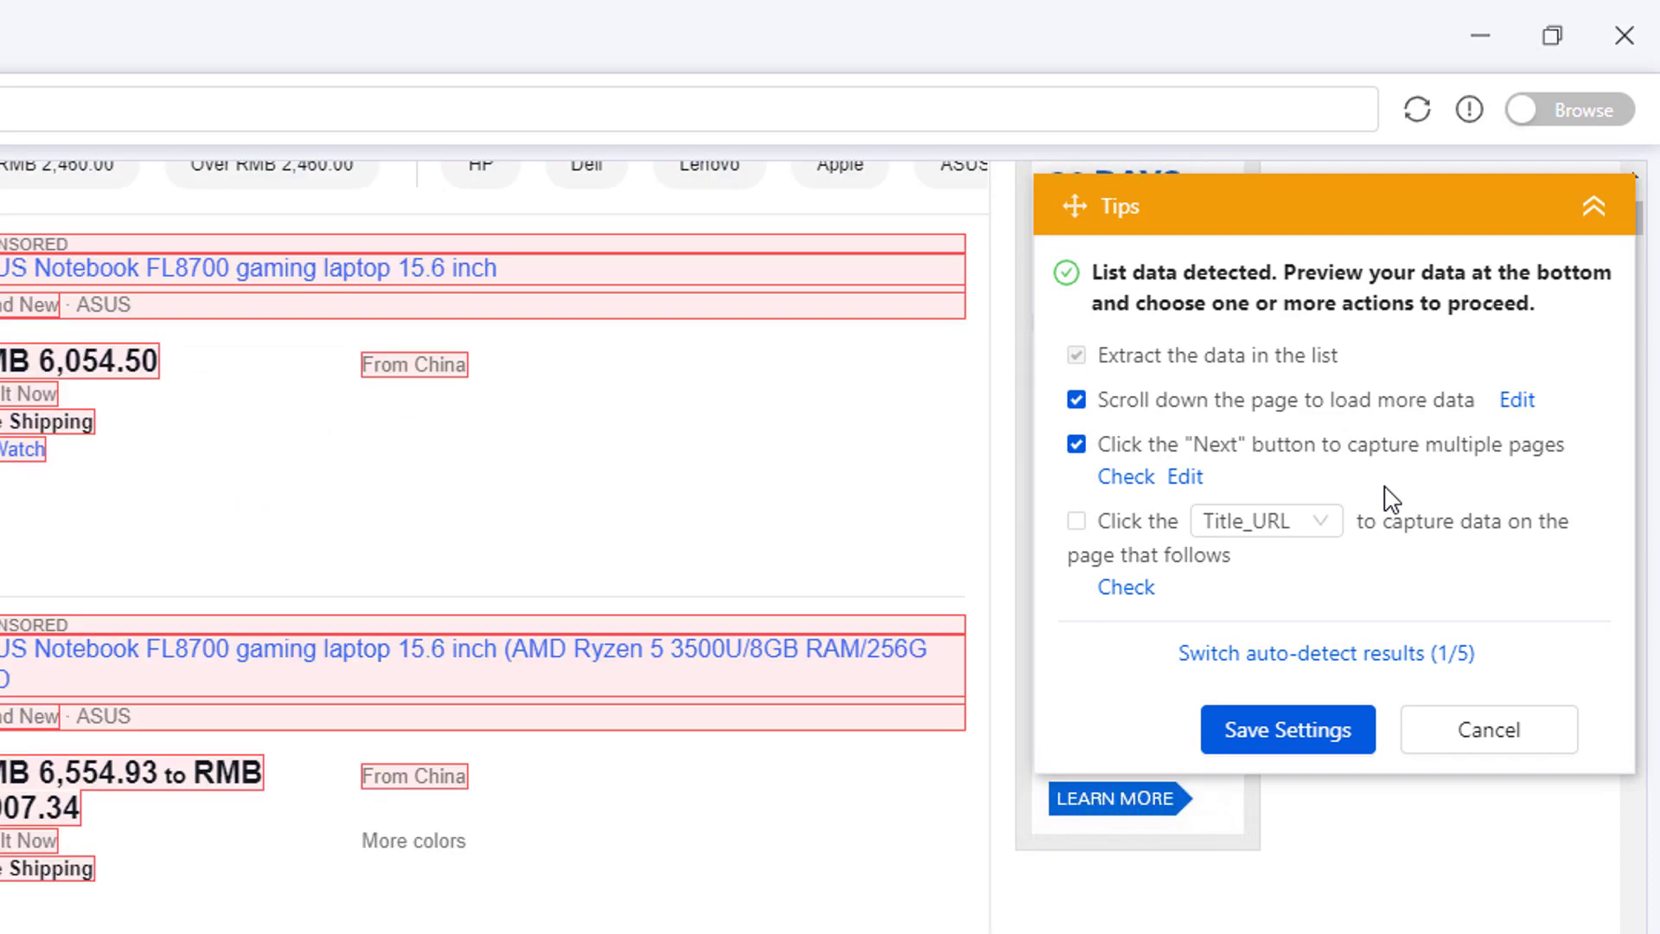
pyautogui.click(1126, 476)
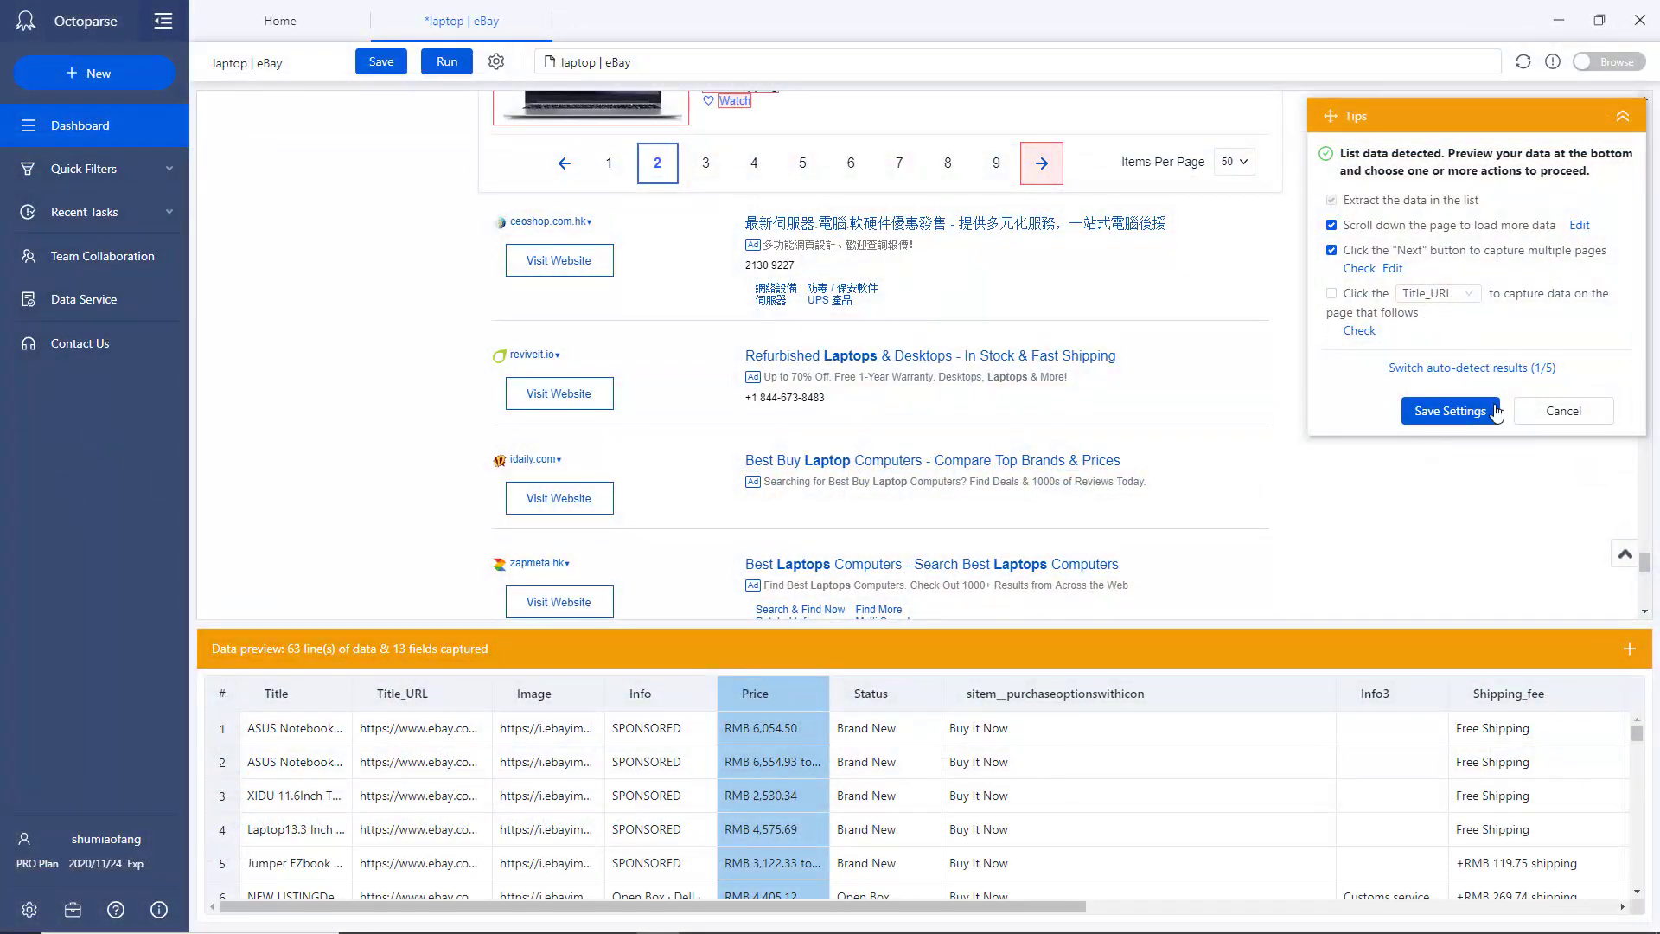
pyautogui.click(1497, 413)
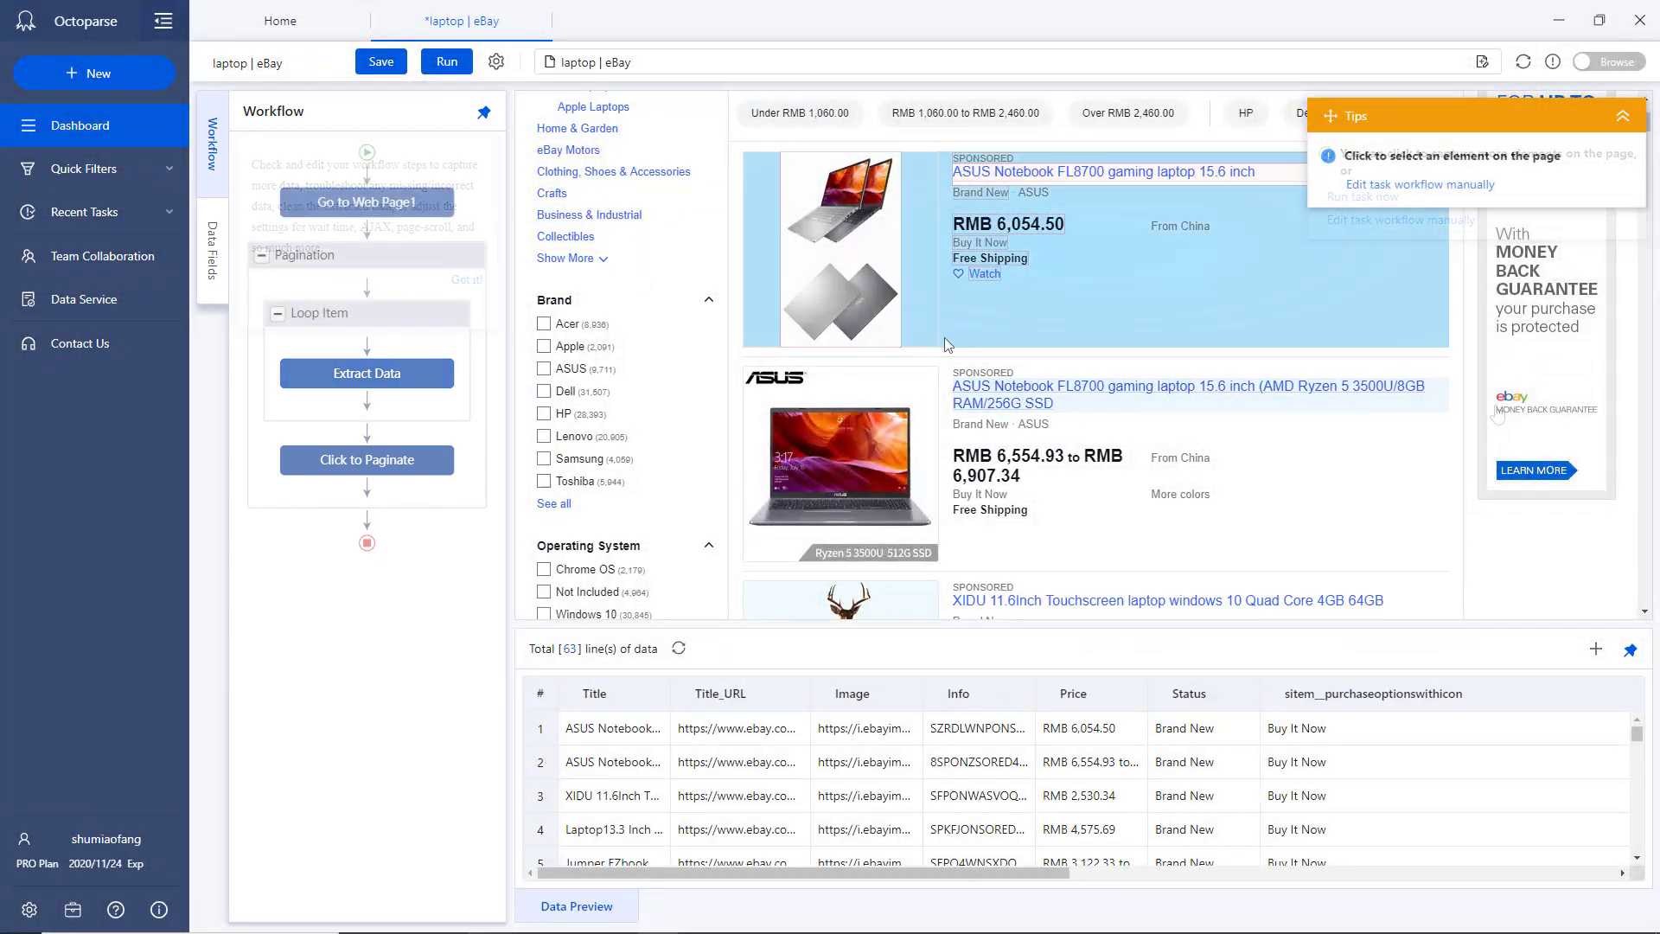
# Step: Move the Loop Item into the Pagination loop, above Click to Paginate
pyautogui.click(375, 316)
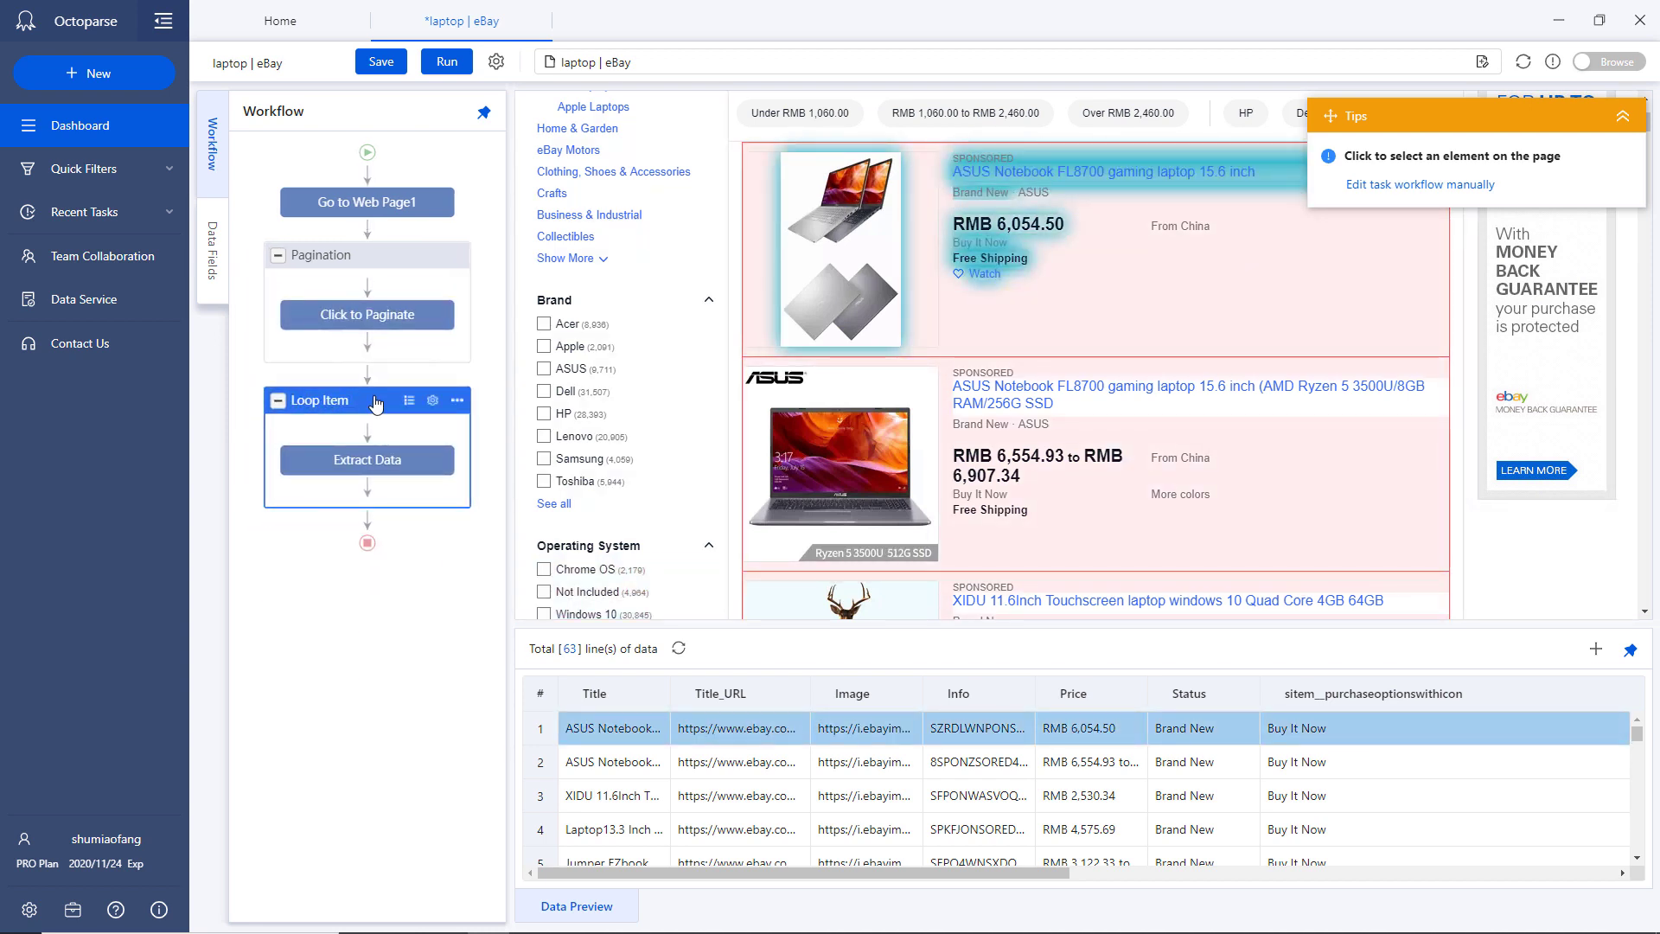
pyautogui.moveTo(375, 402)
pyautogui.moveTo(375, 402); pyautogui.dragTo(371, 289)
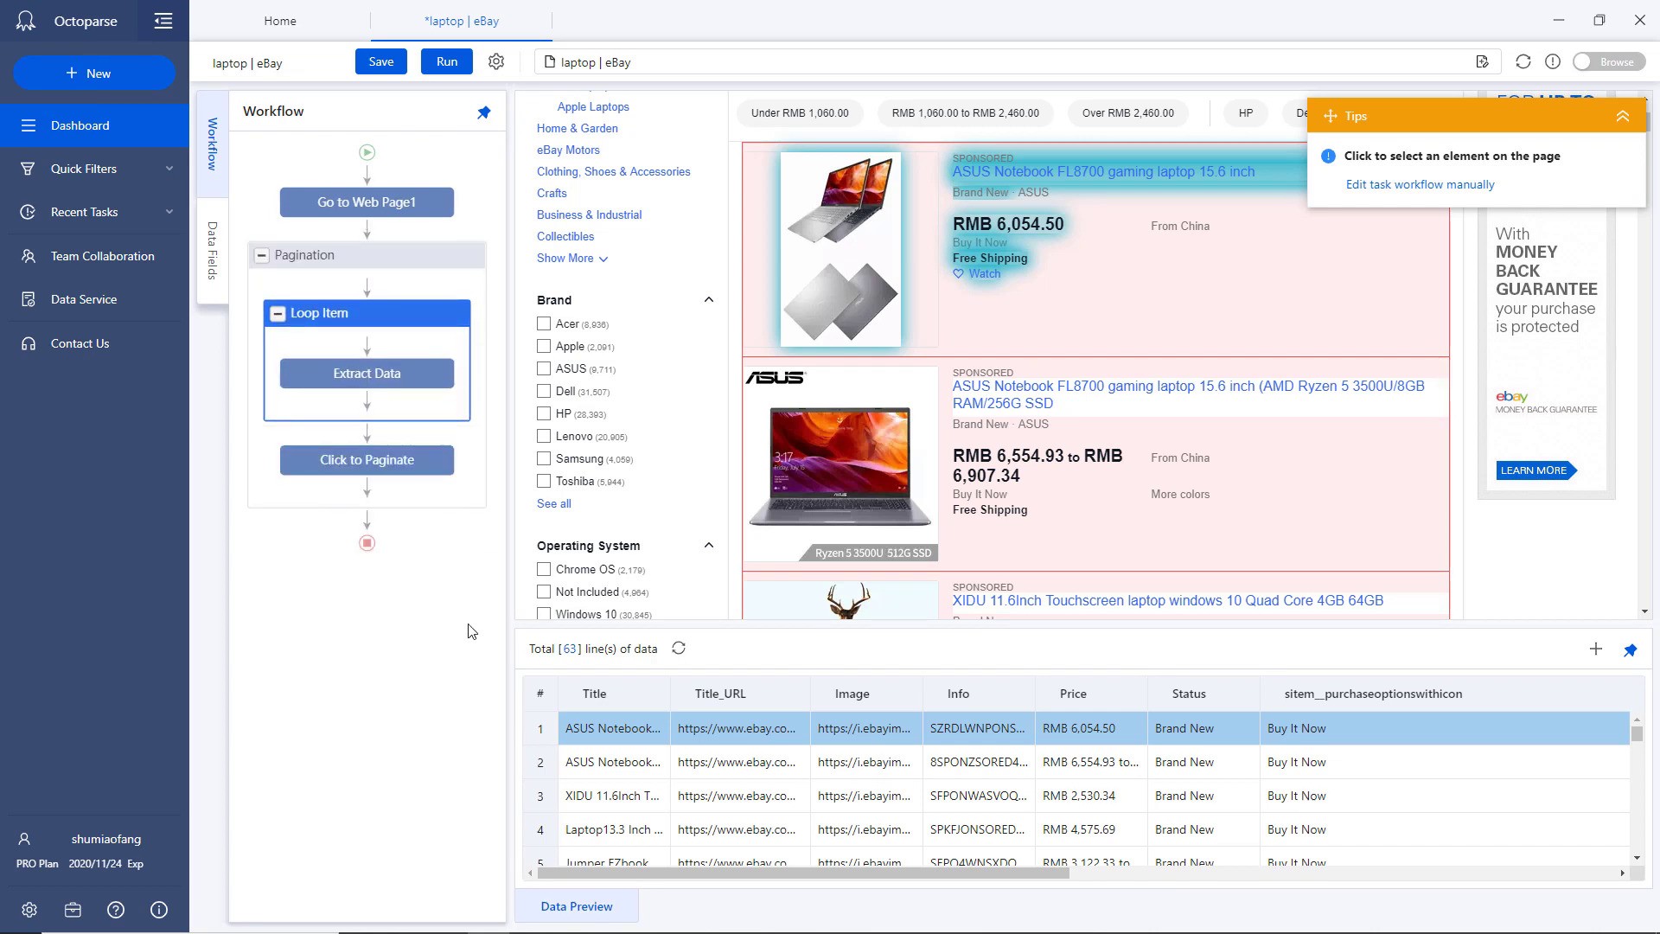
pyautogui.click(471, 632)
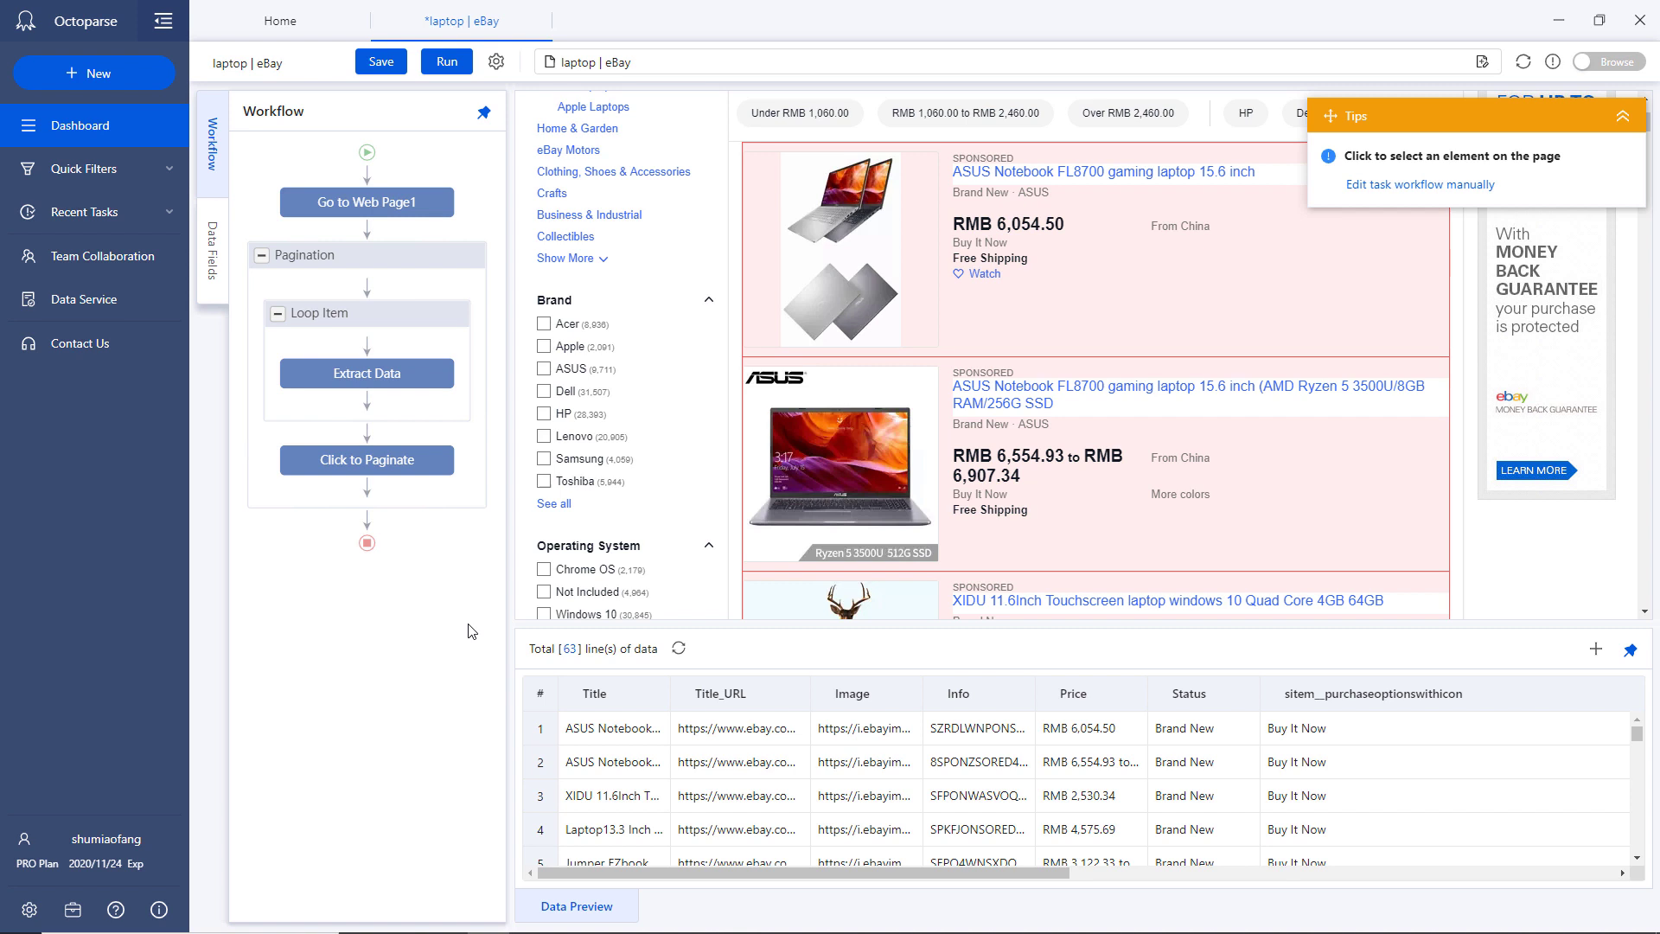
# Step: Save the laptop | eBay task, run it on this device, and maximize the run window
pyautogui.click(382, 62)
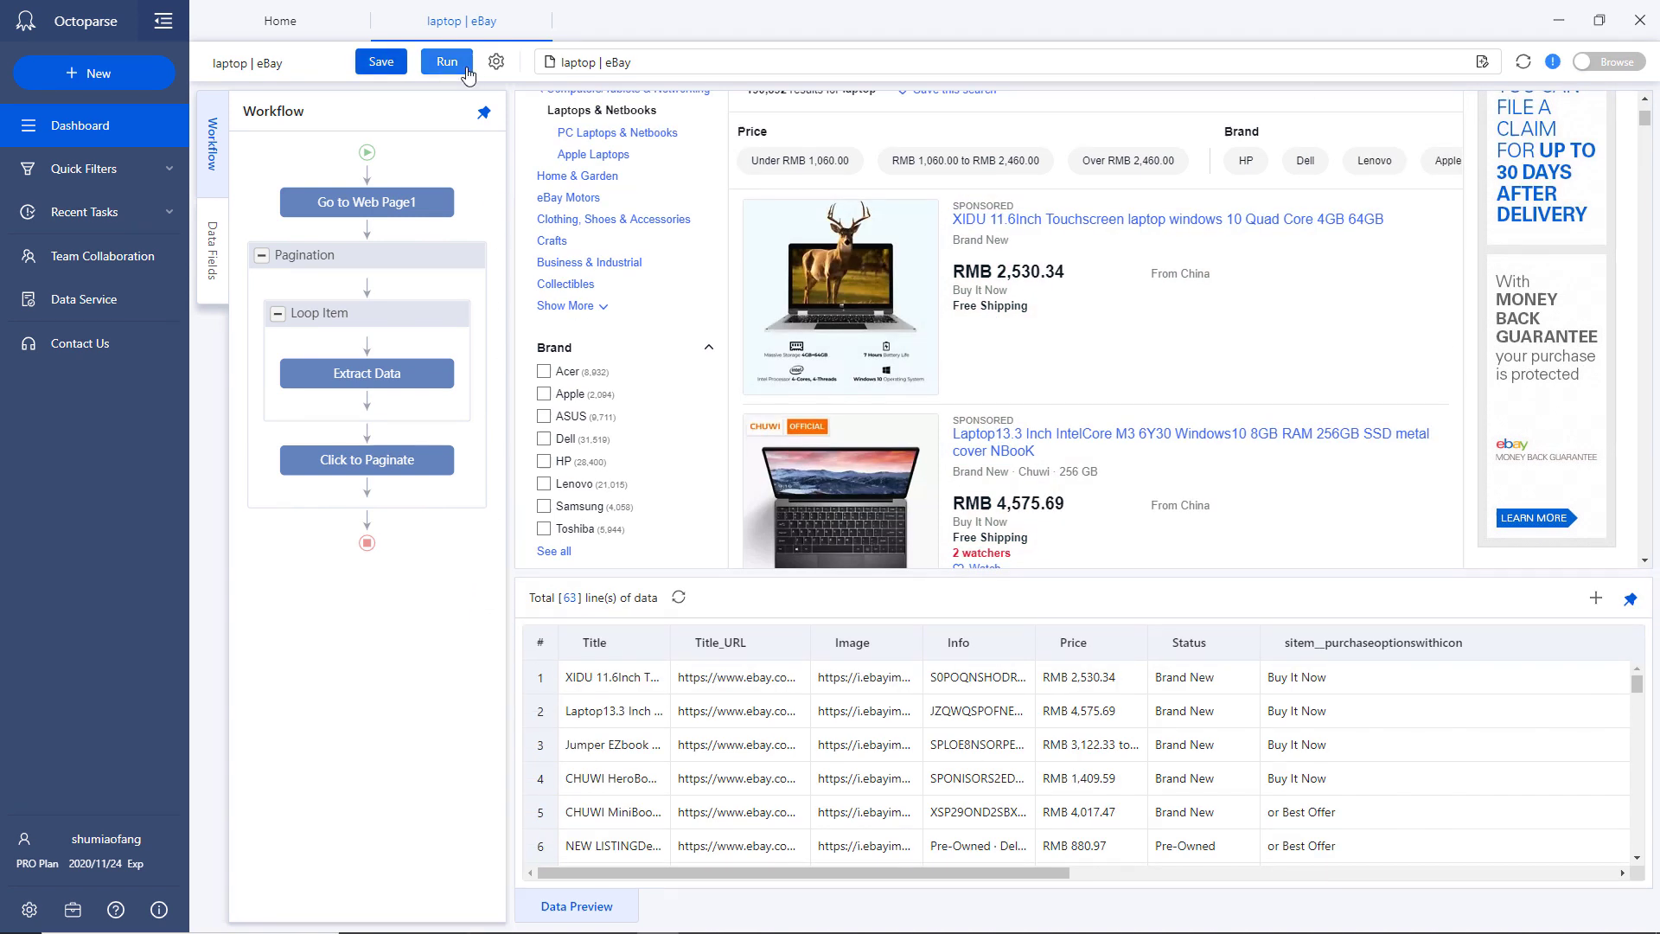
pyautogui.click(447, 61)
pyautogui.click(772, 364)
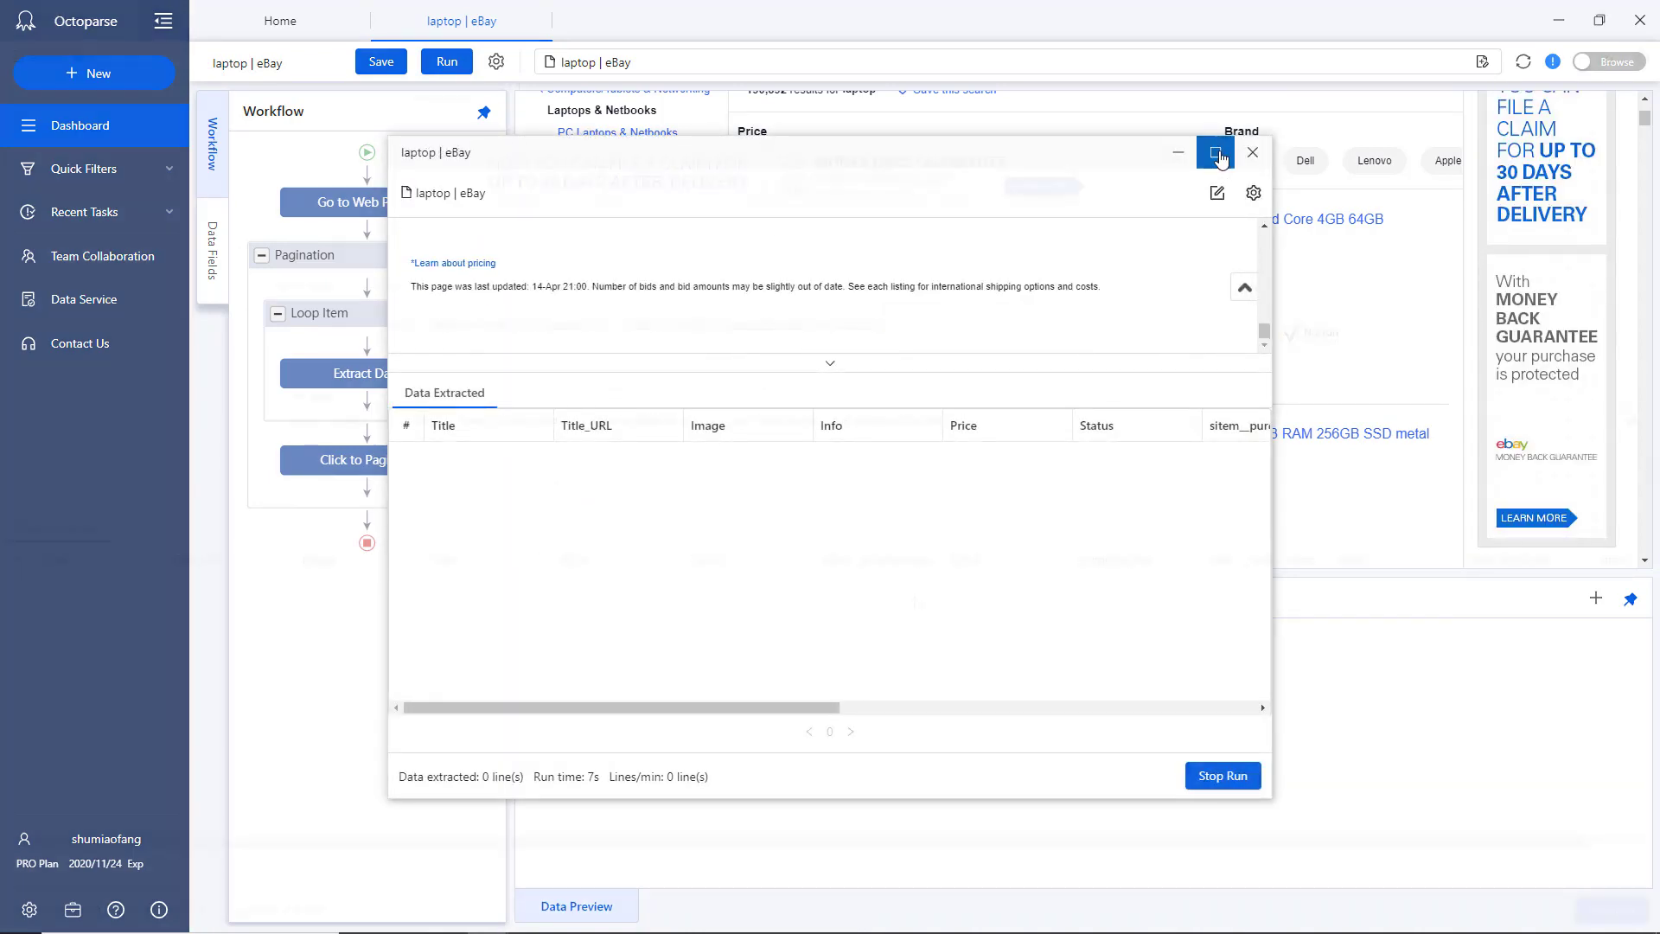
pyautogui.click(1215, 153)
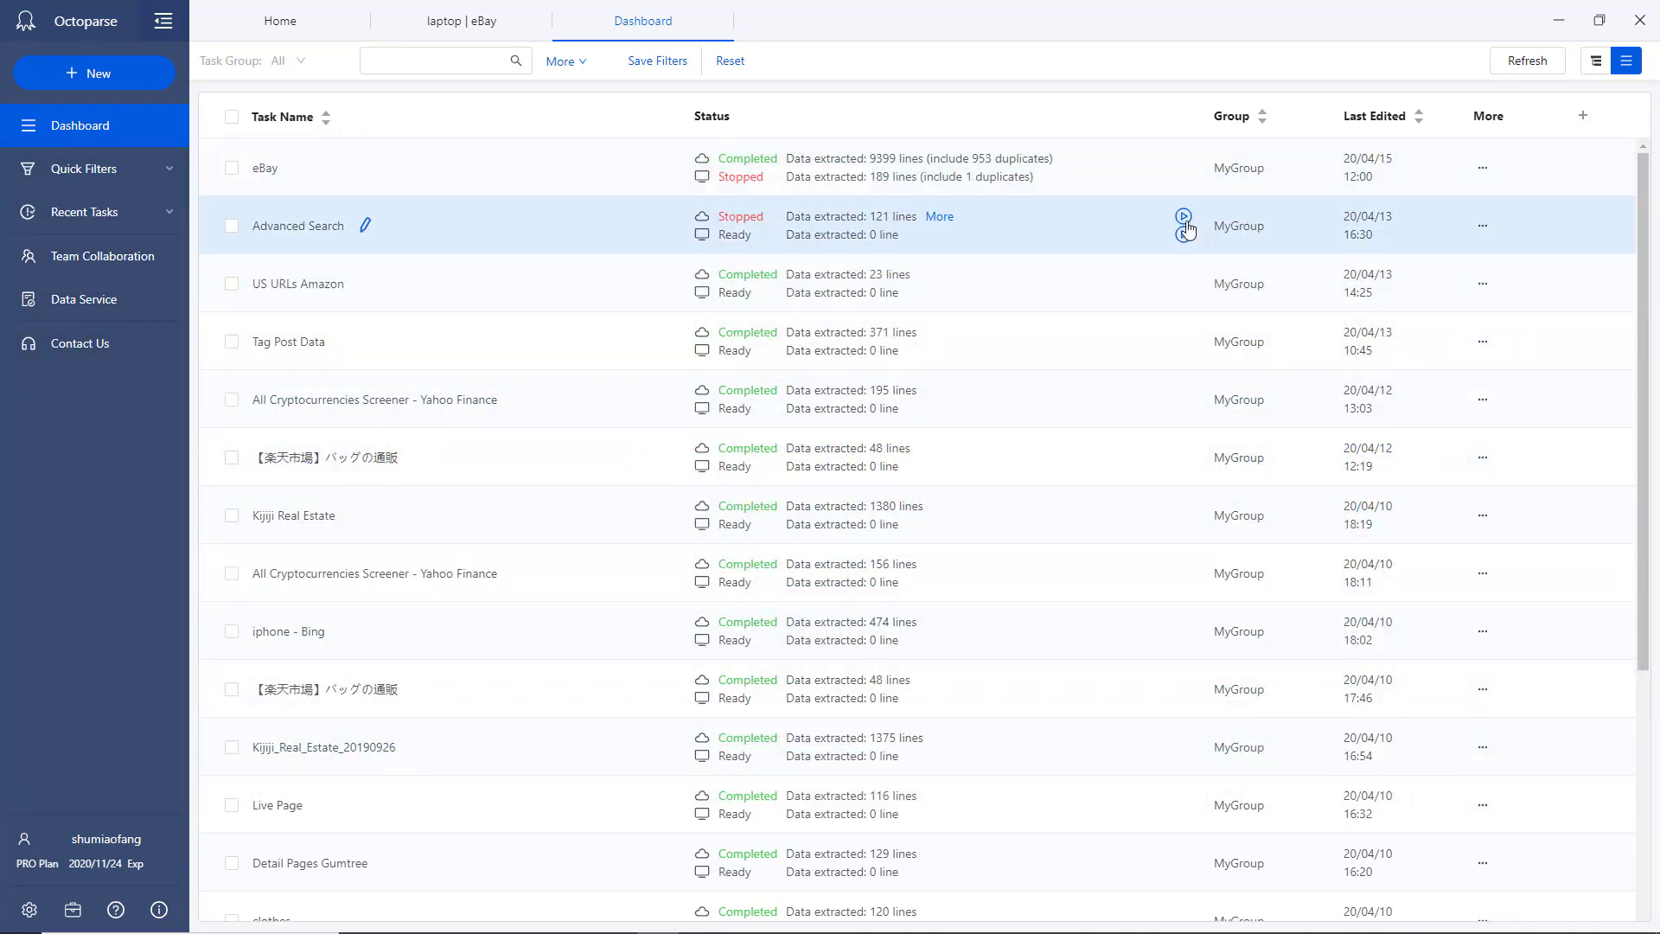
# Step: Start and stop the Advanced Search cloud run, then view the eBay task's cloud data
pyautogui.click(1195, 222)
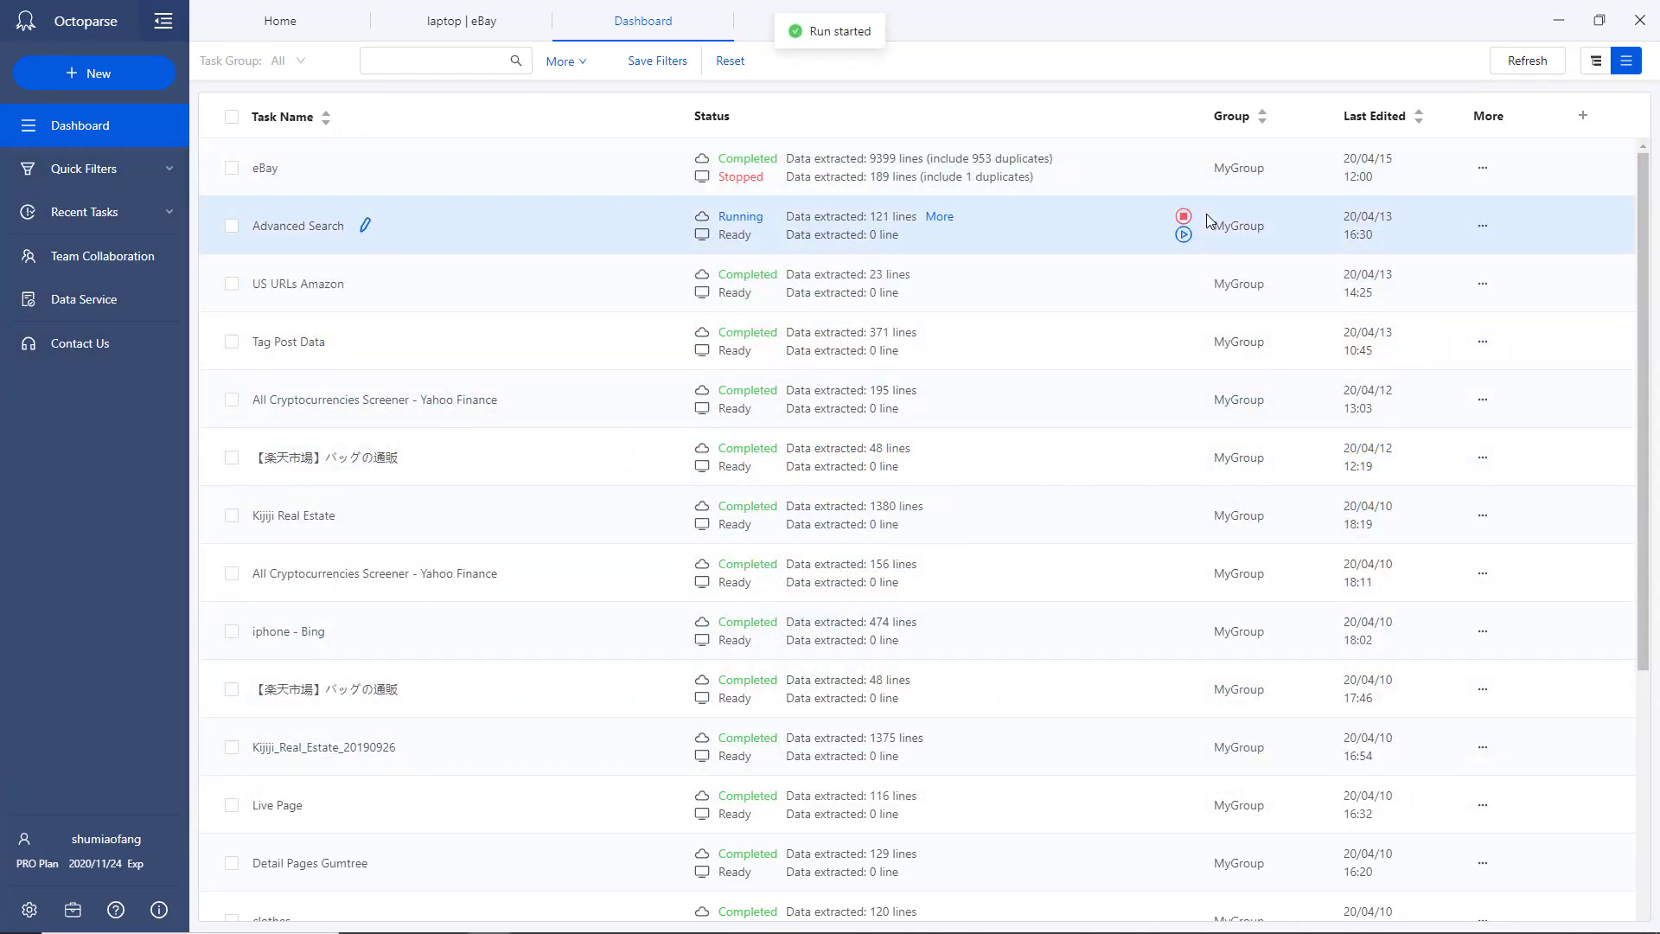
pyautogui.click(1184, 217)
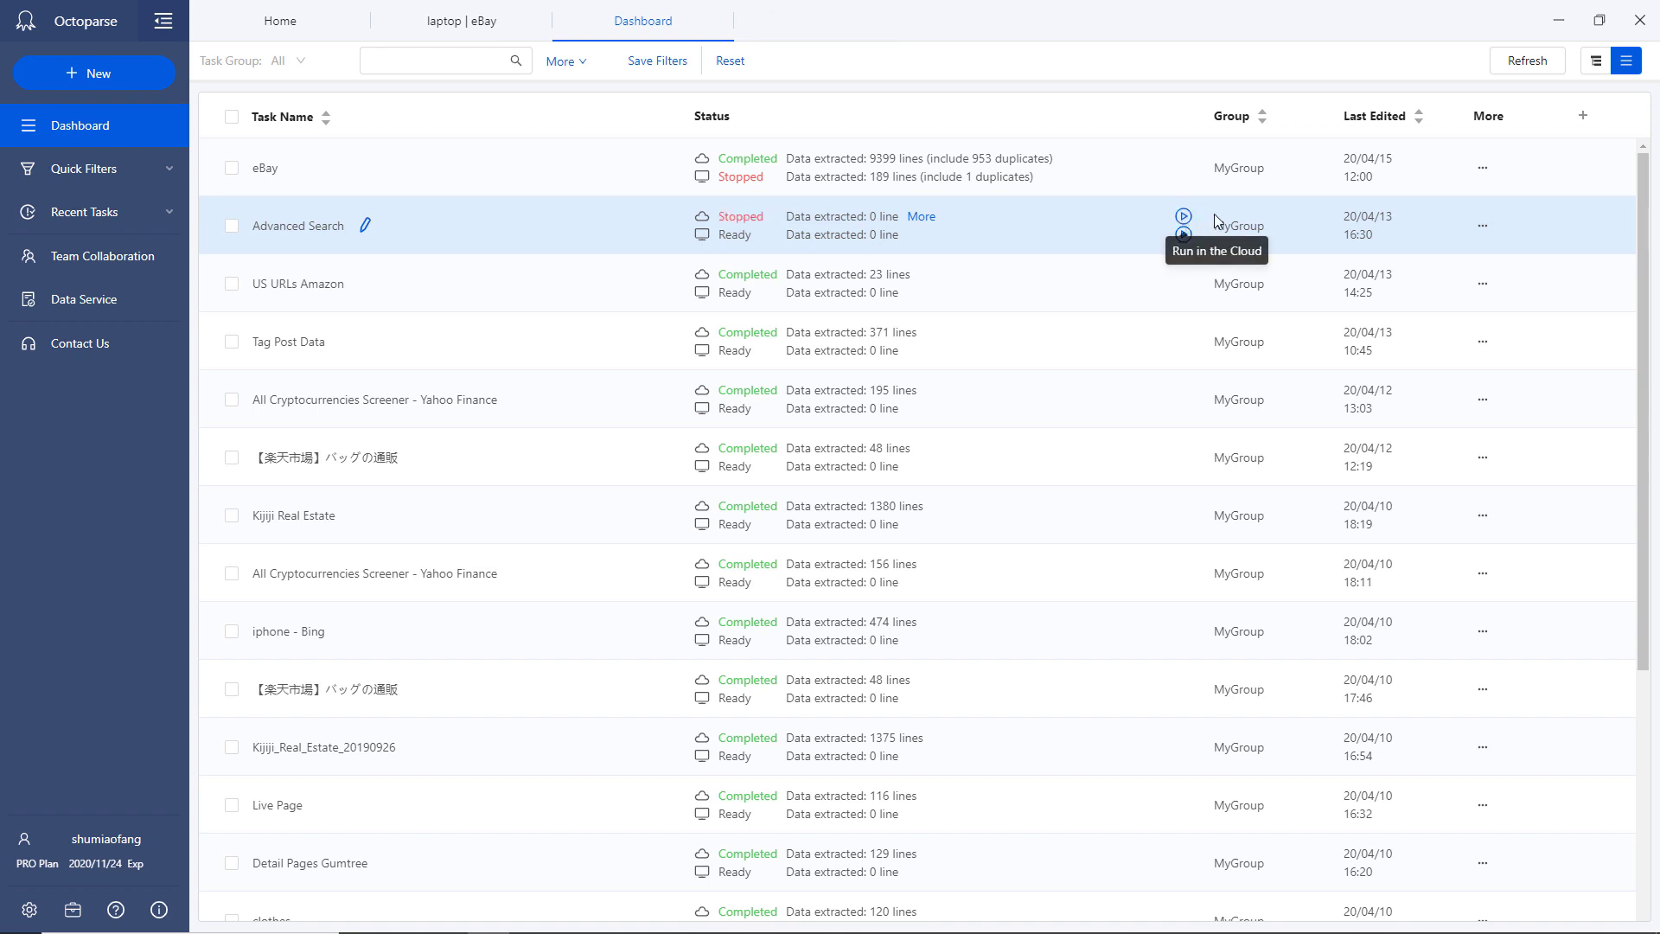
pyautogui.click(1484, 170)
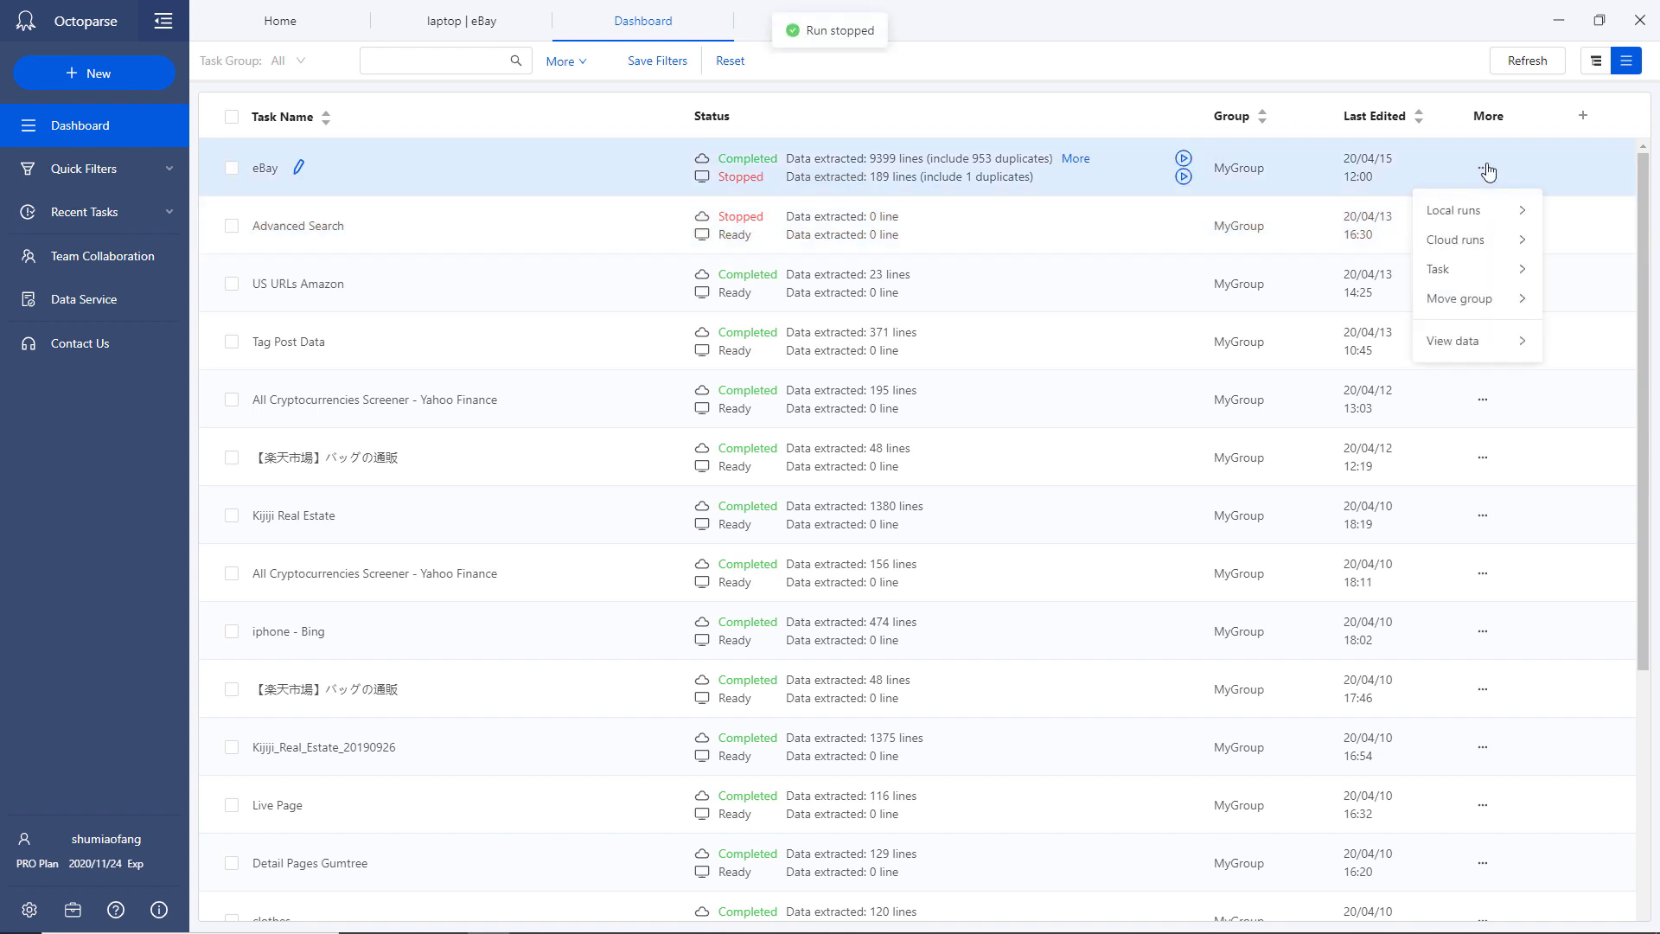
pyautogui.moveTo(1444, 269)
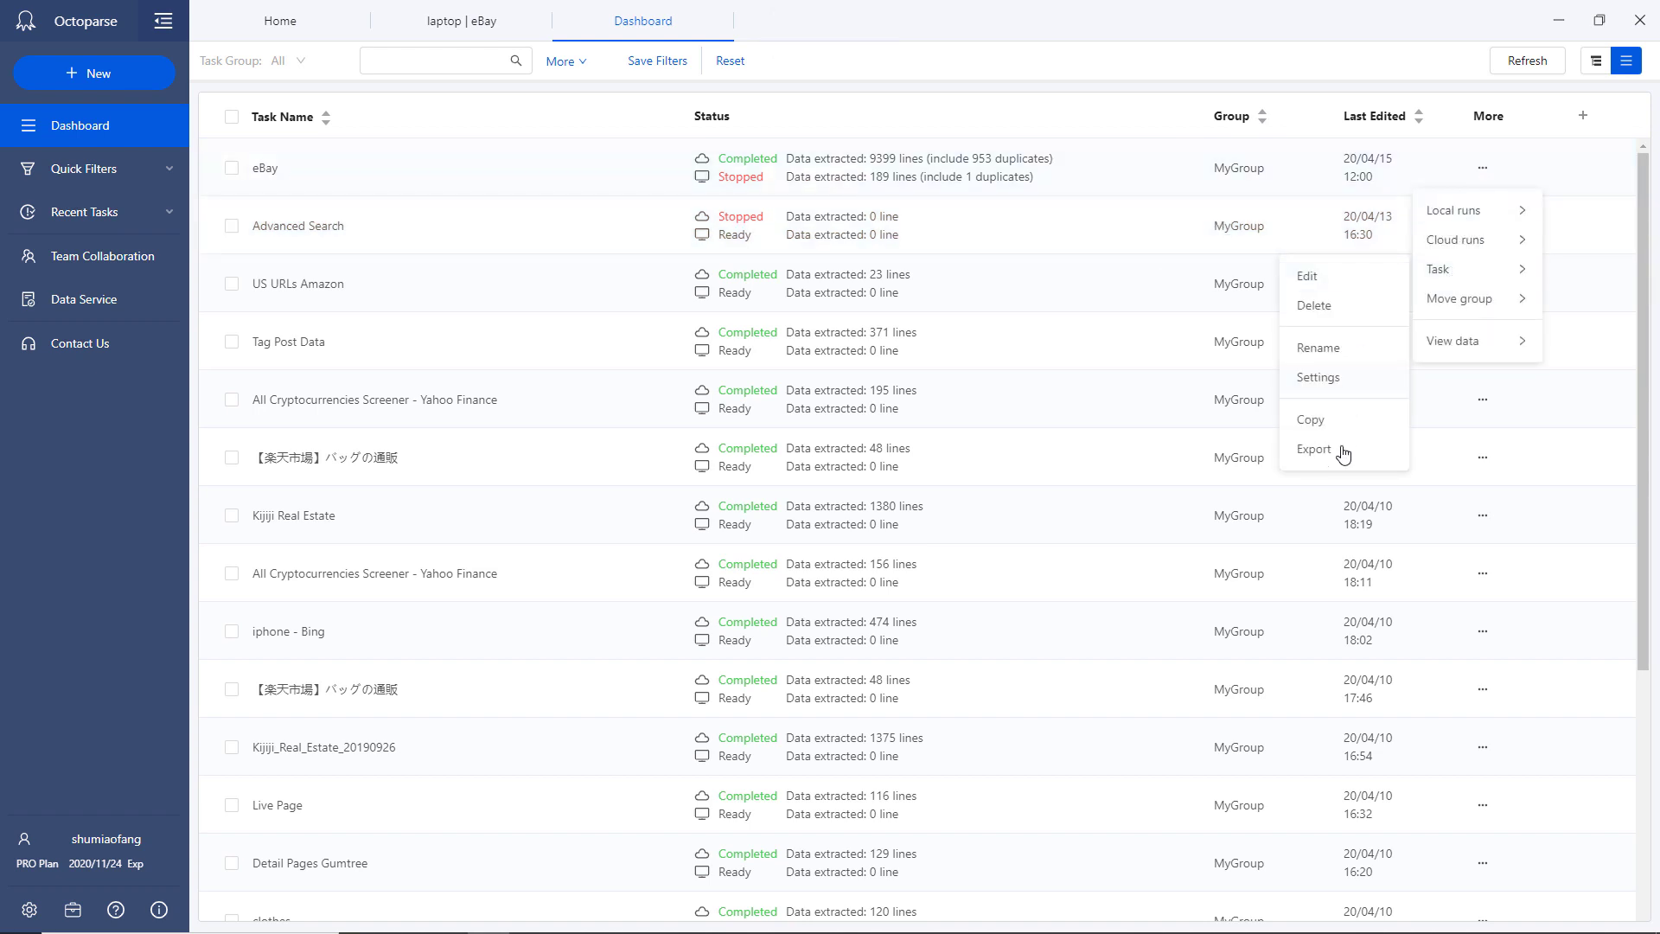
pyautogui.moveTo(1459, 305)
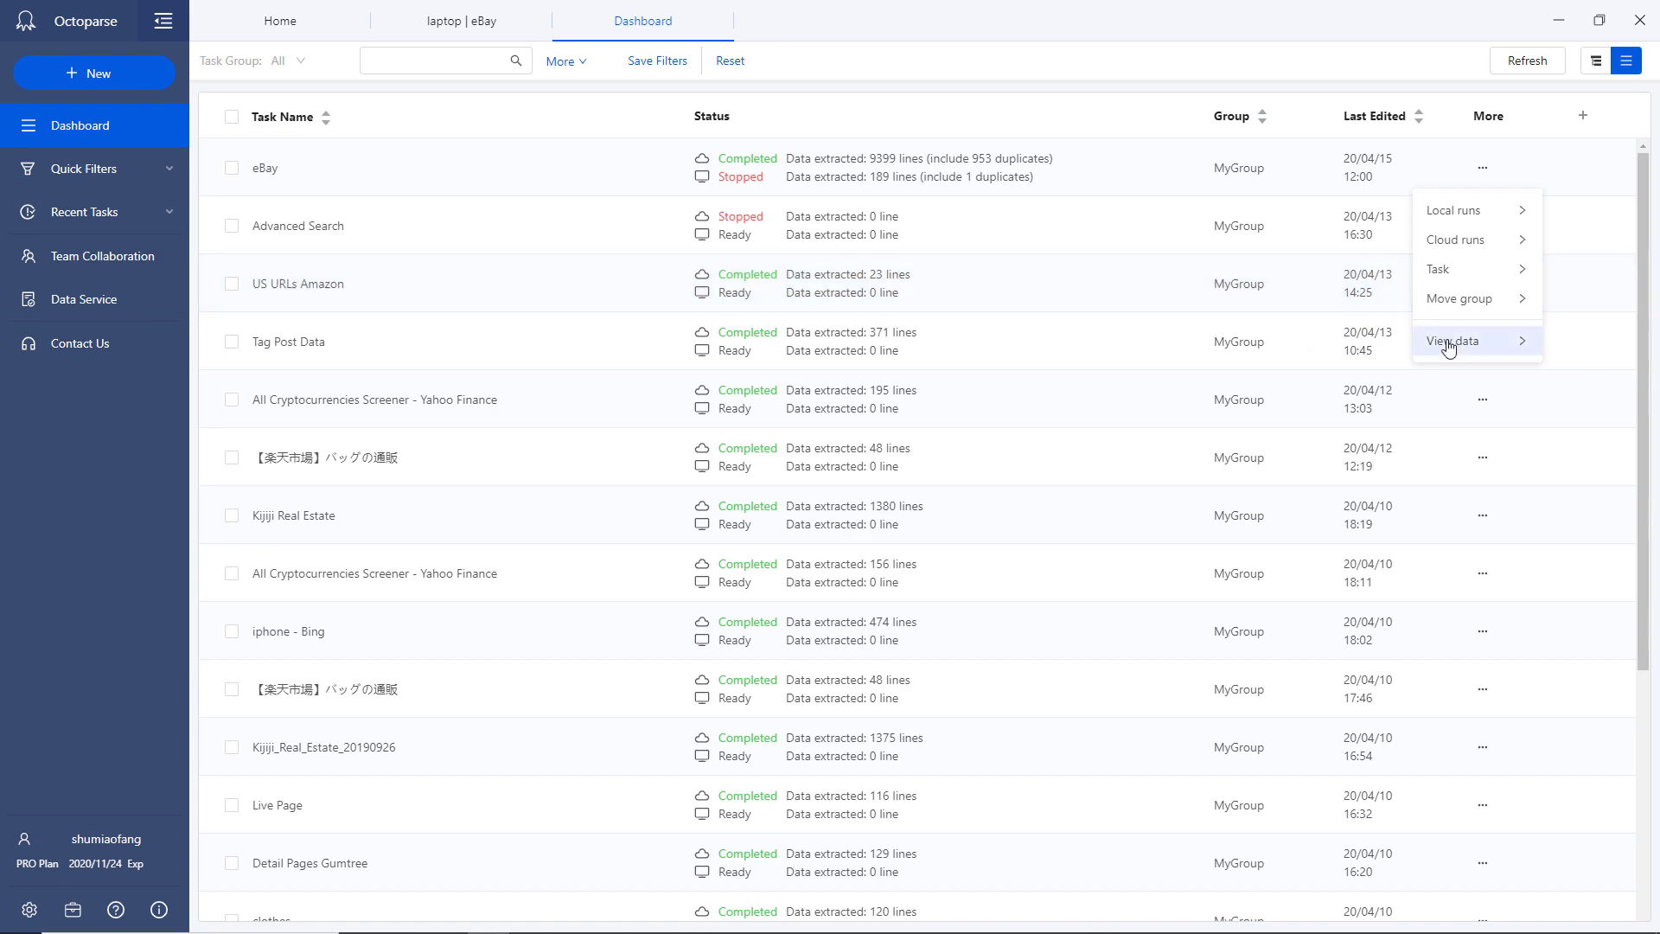
pyautogui.click(1375, 349)
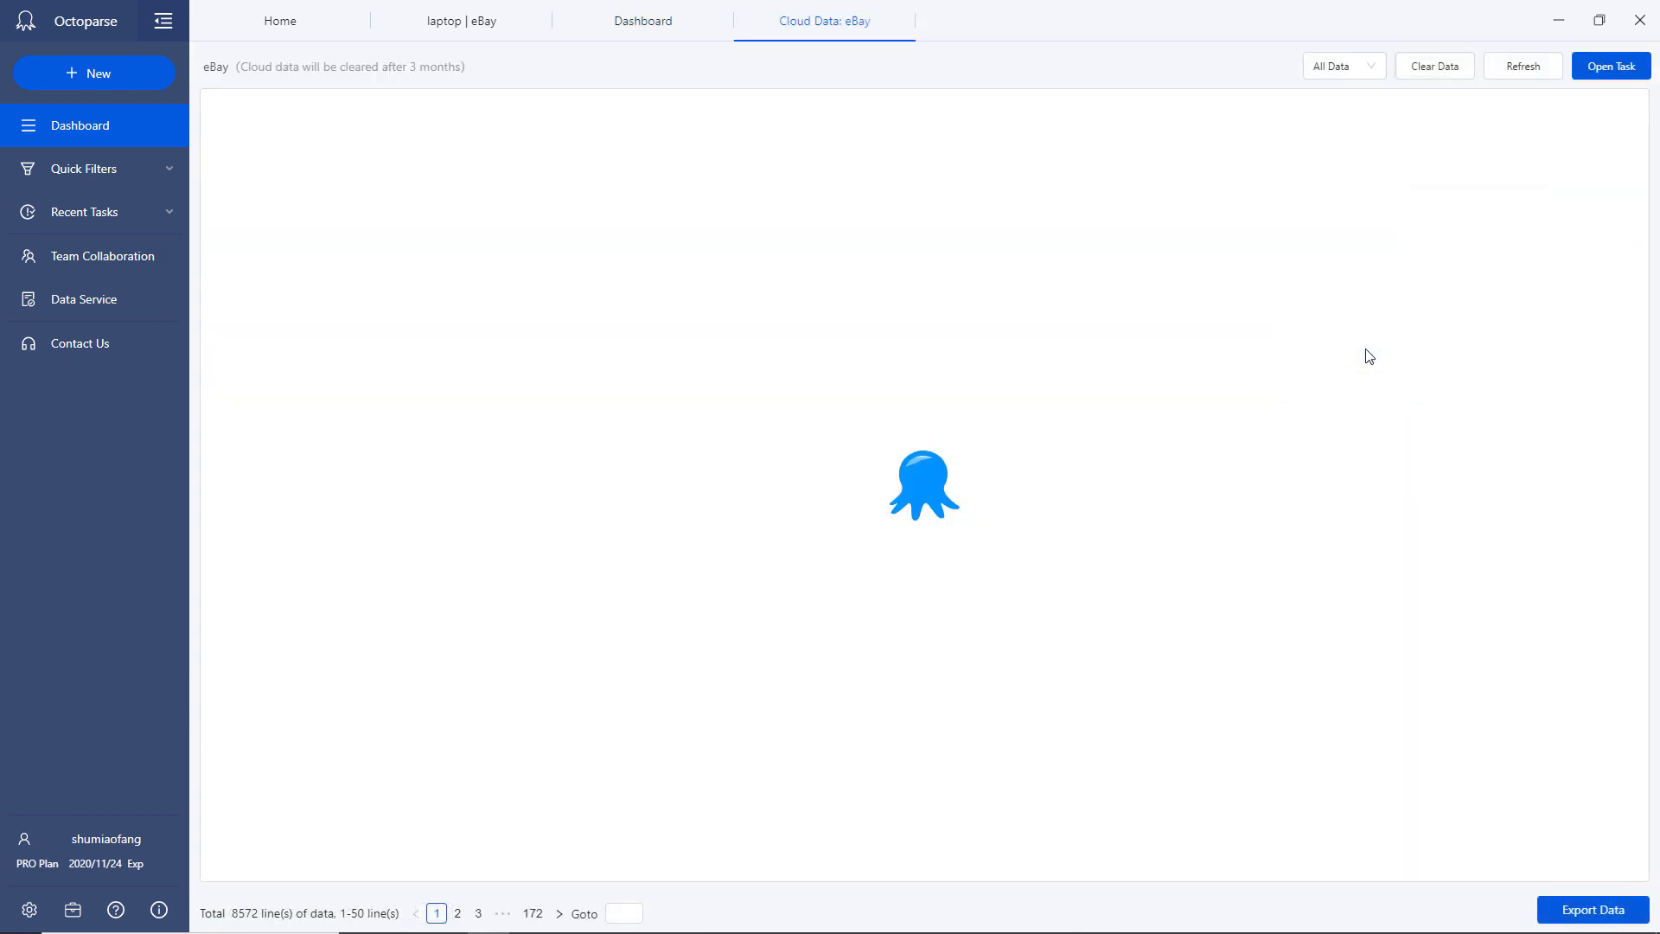
pyautogui.scroll(-10, 1125, 819)
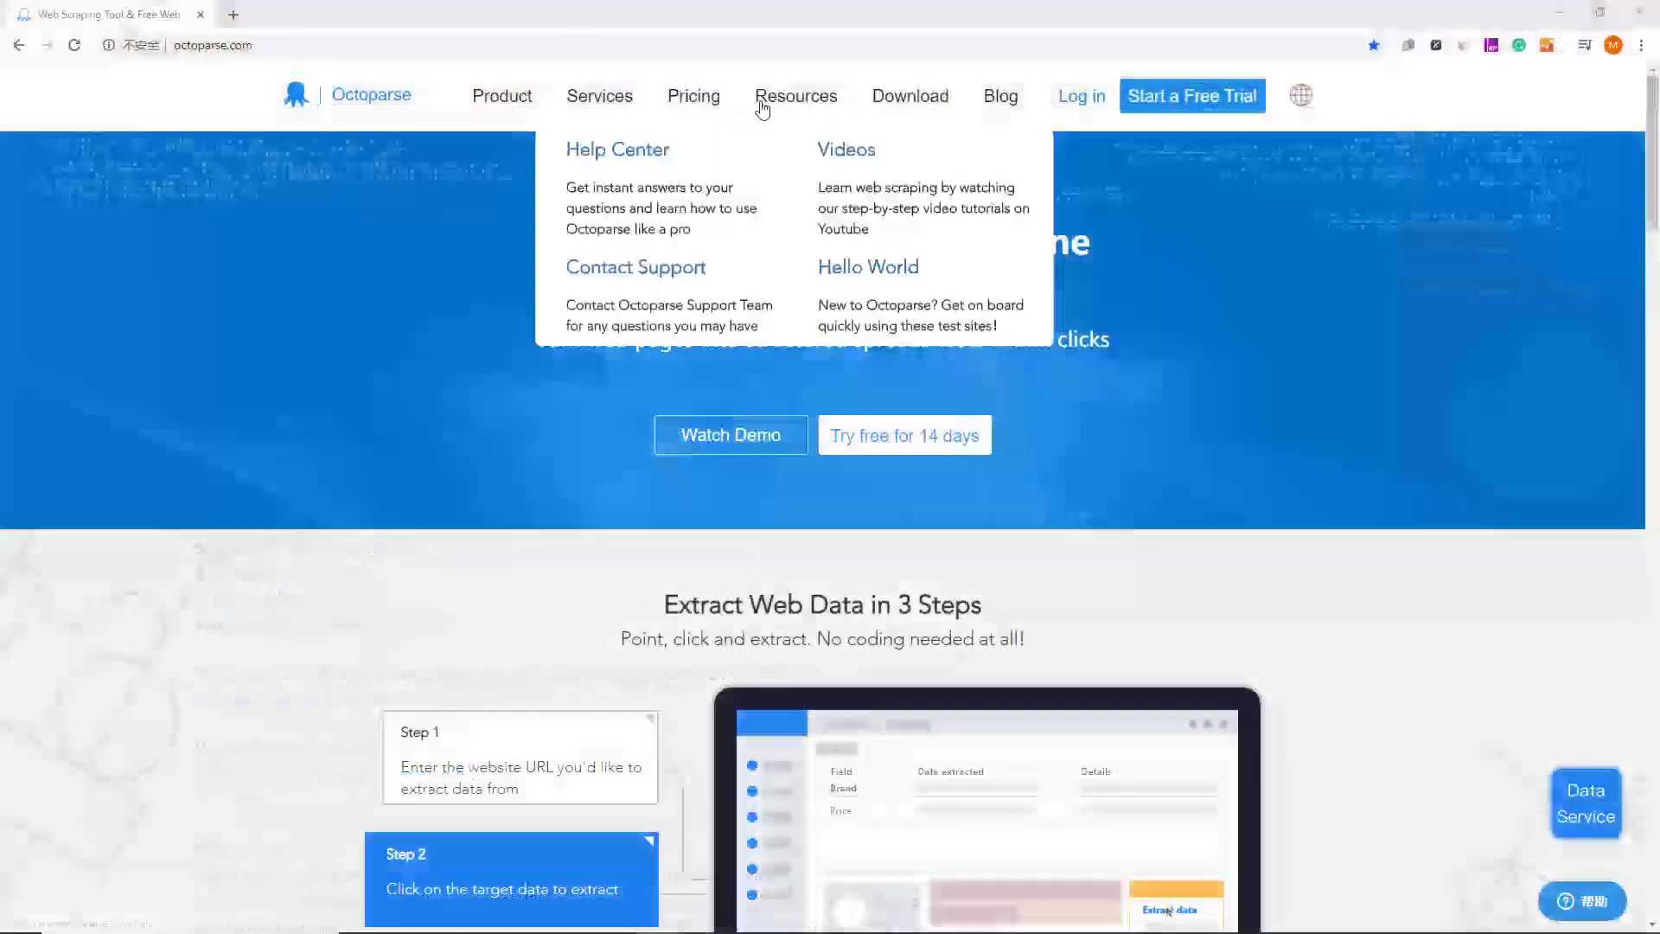
# Step: Search the Octoparse Help Center for 'pagination' and open the 'Extract multiple pages through pagination' article
pyautogui.click(663, 156)
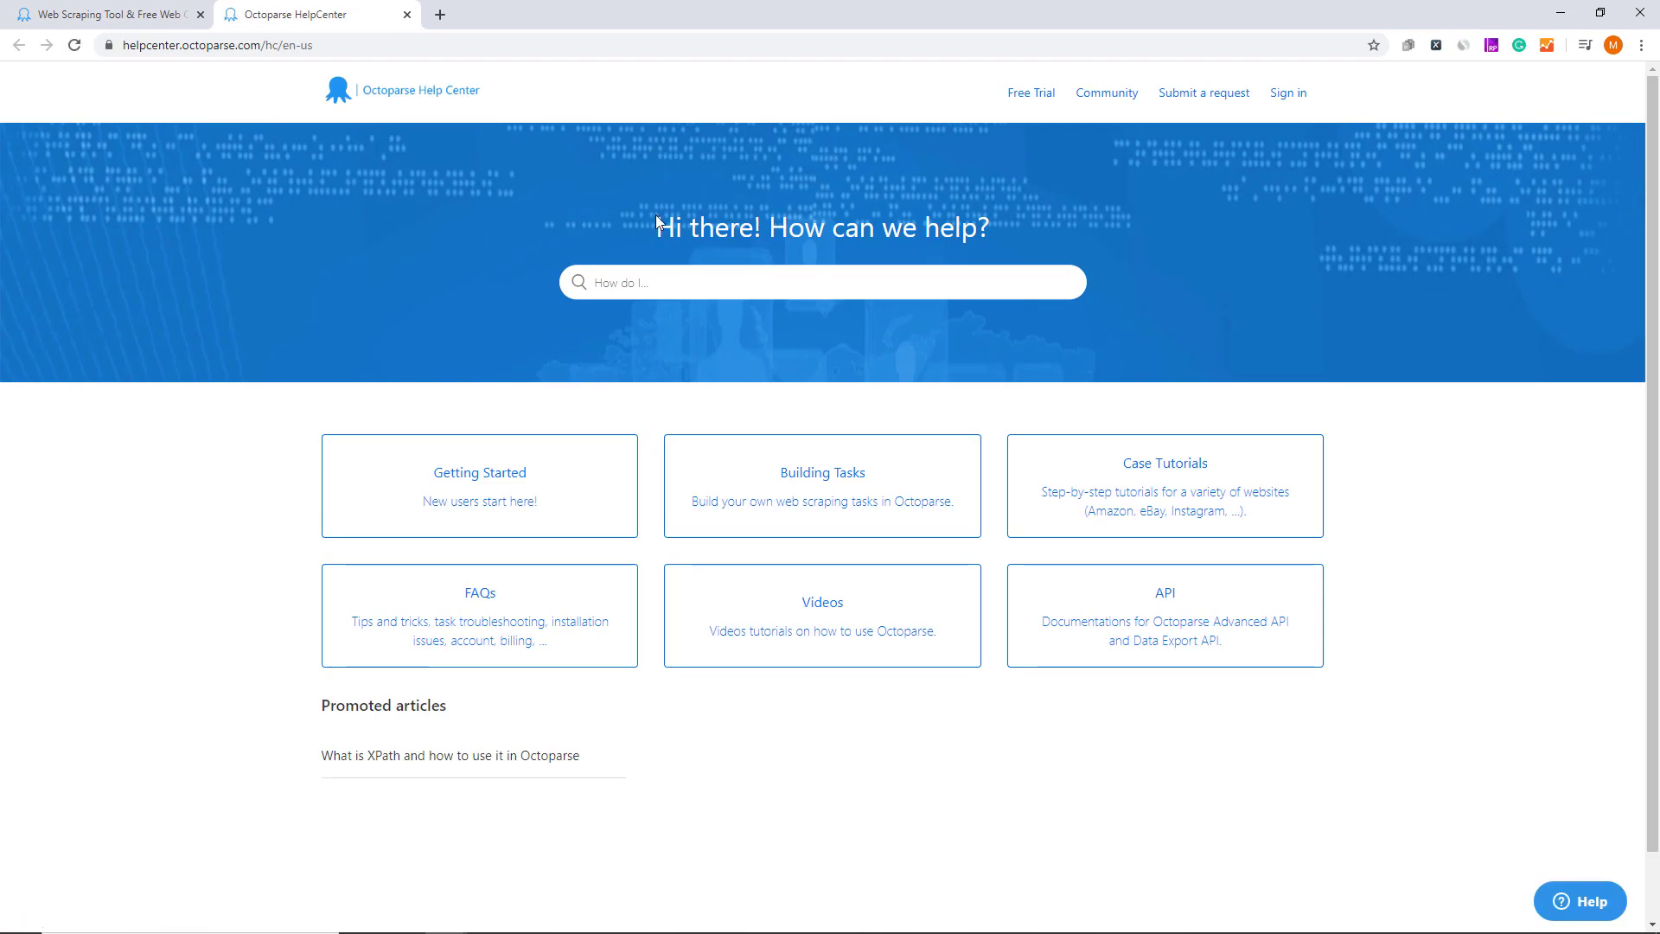
pyautogui.click(659, 292)
pyautogui.write('pagination')
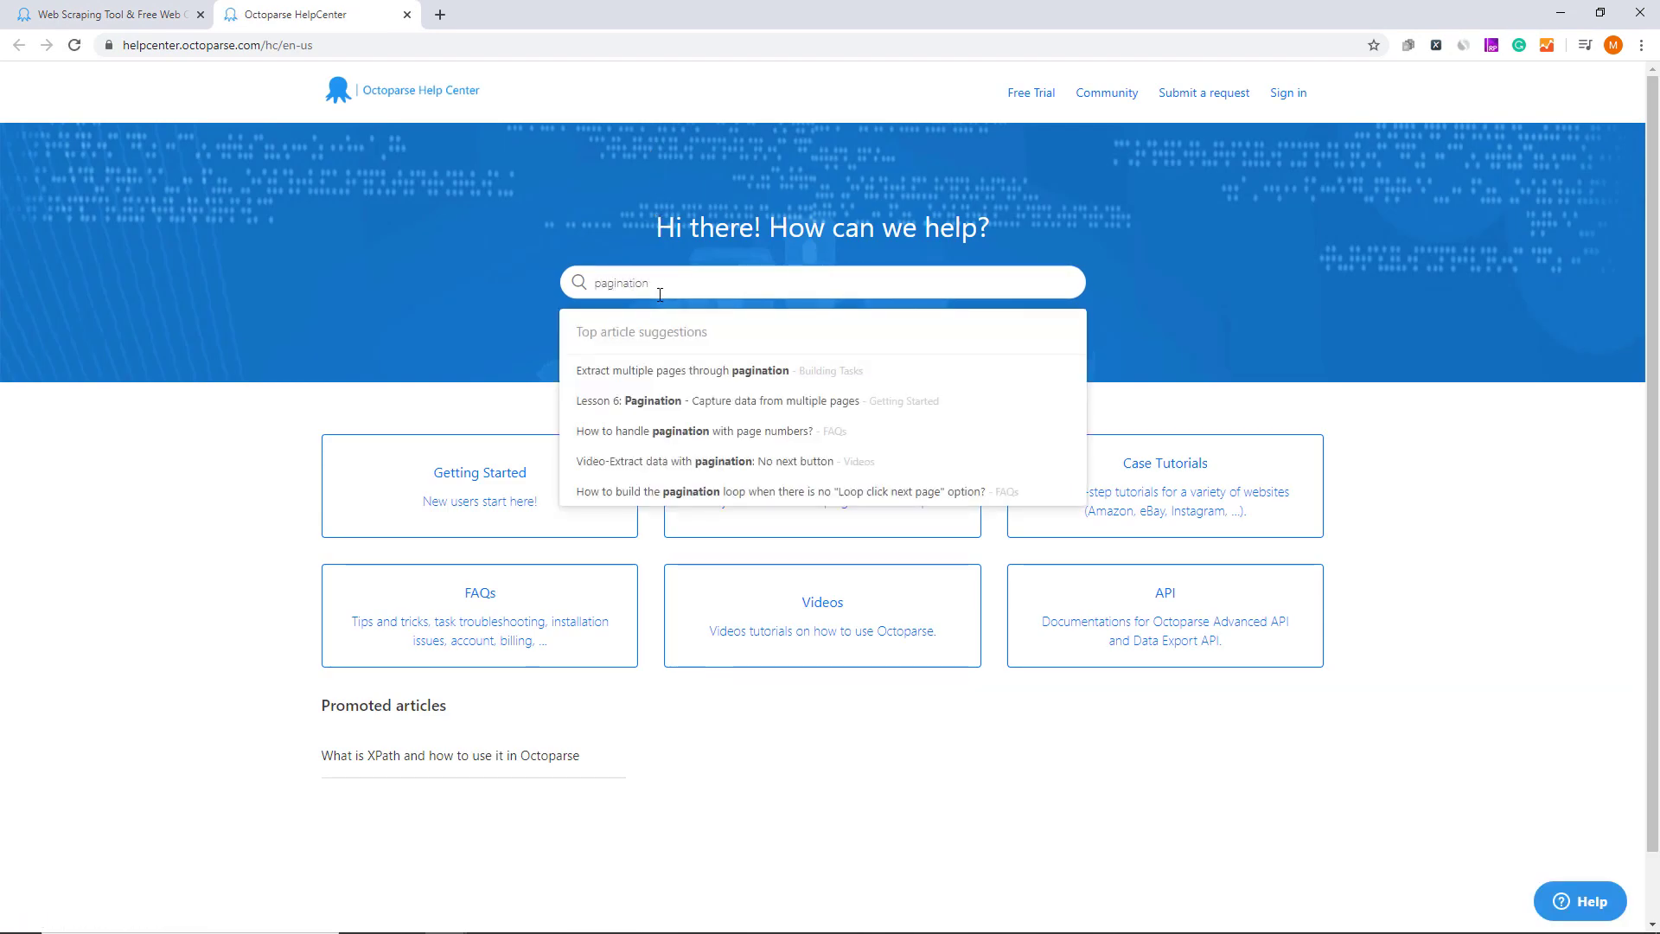
pyautogui.click(790, 372)
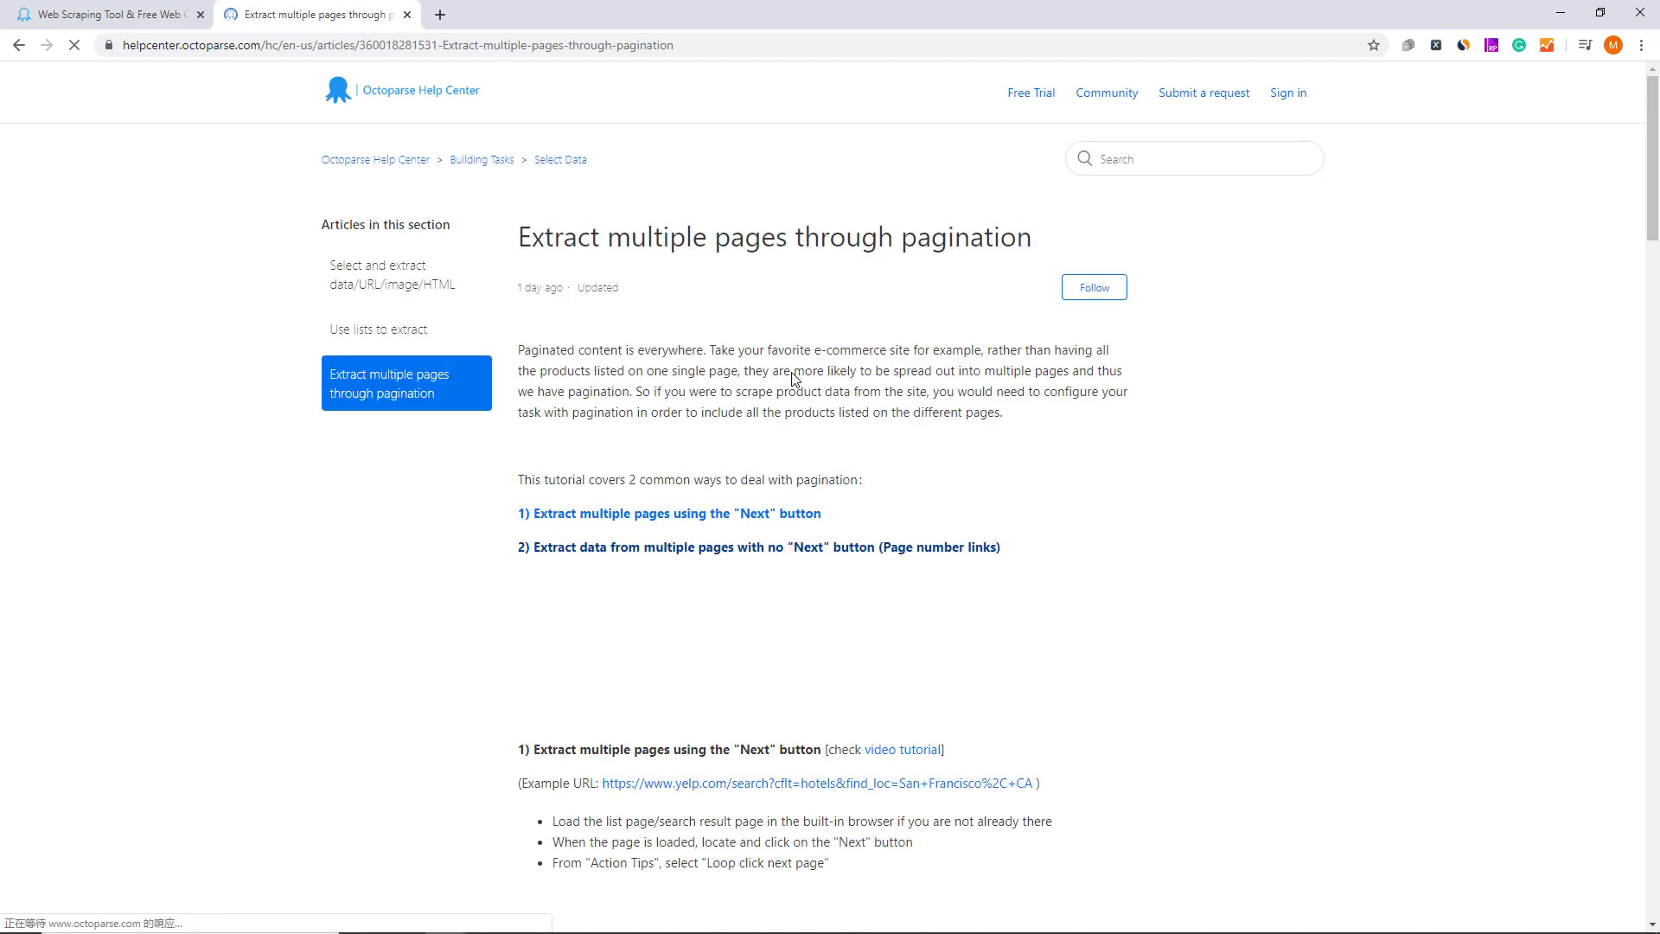